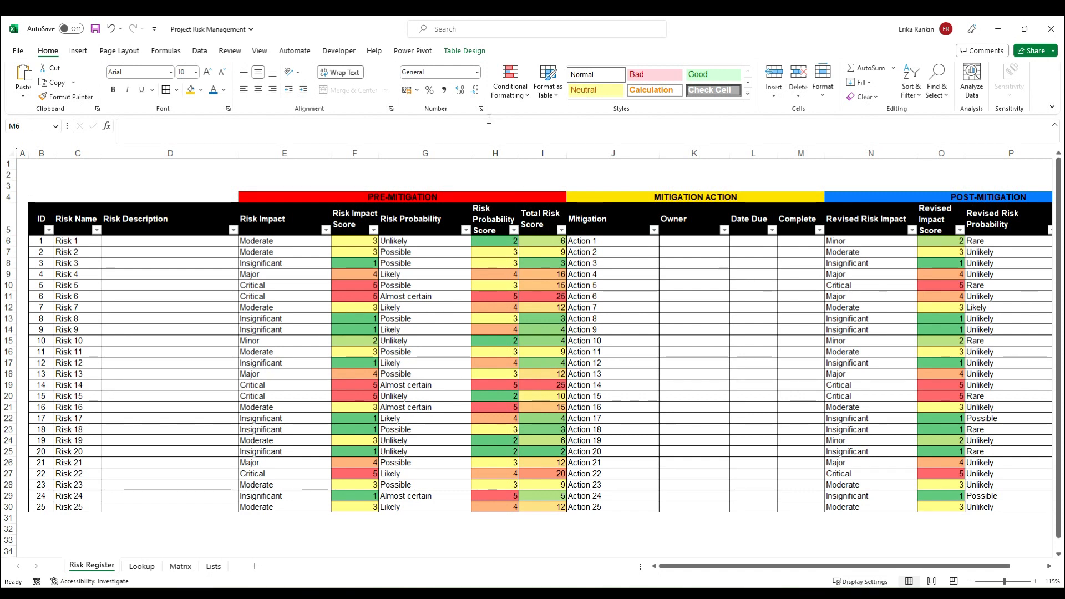
Step: Check in the ribbon customization options that Developer is enabled among the main tabs
click(339, 52)
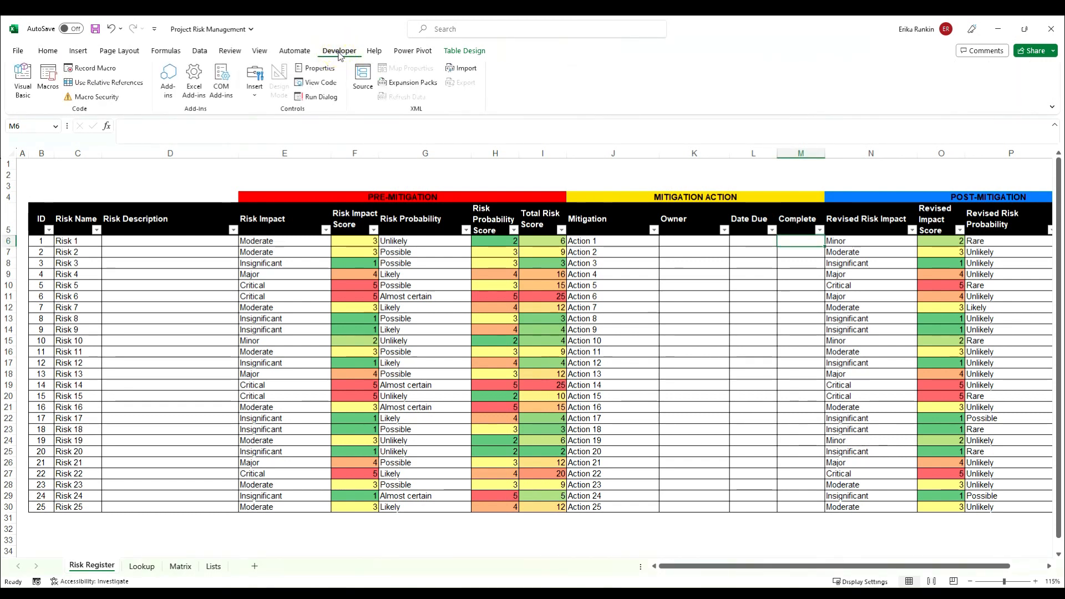
right_click(559, 91)
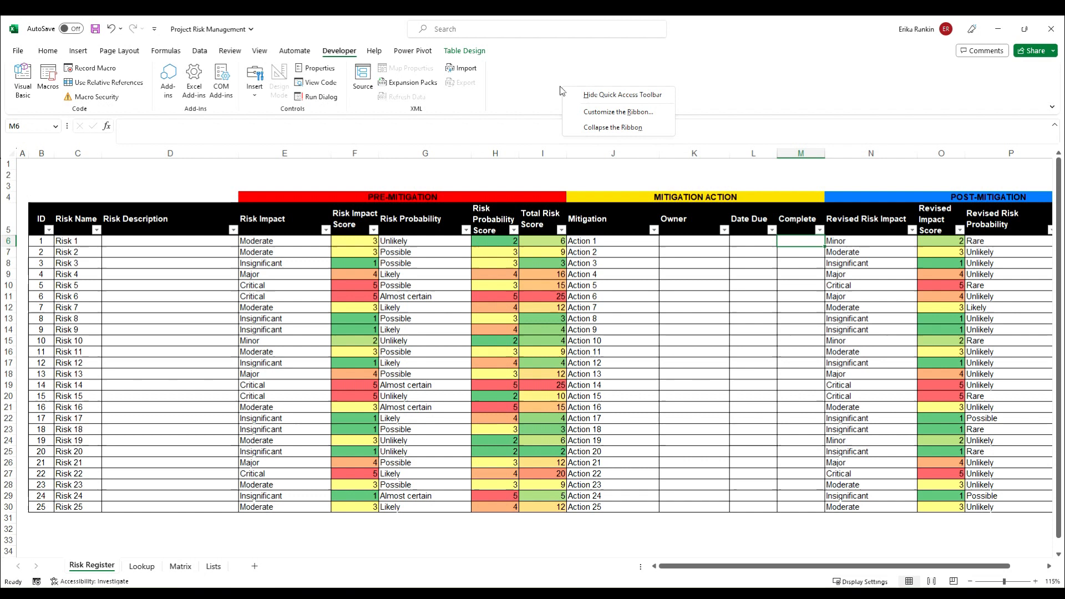
click(605, 112)
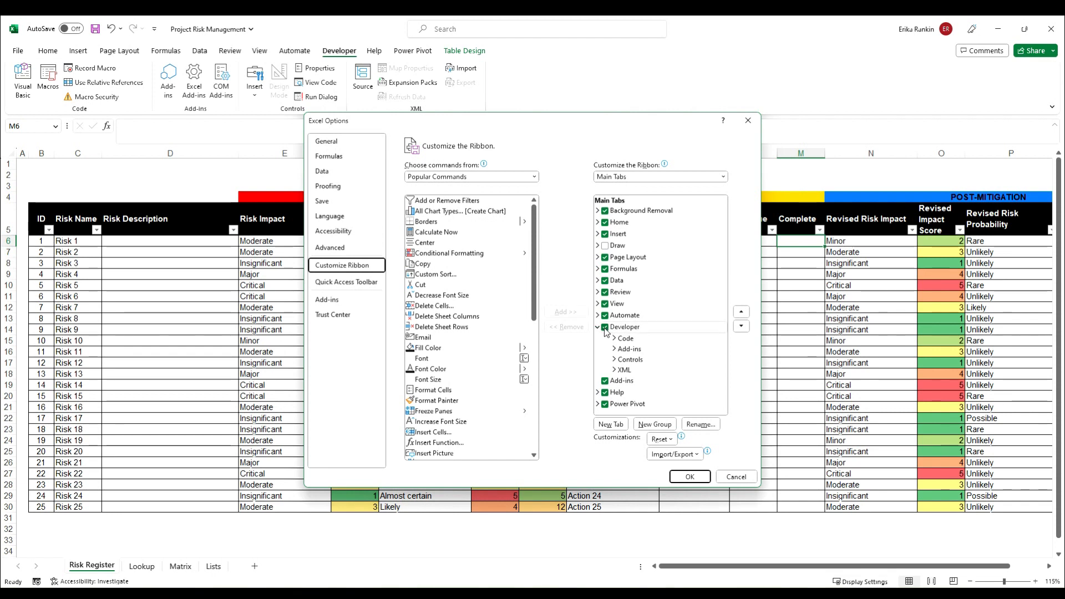
click(689, 477)
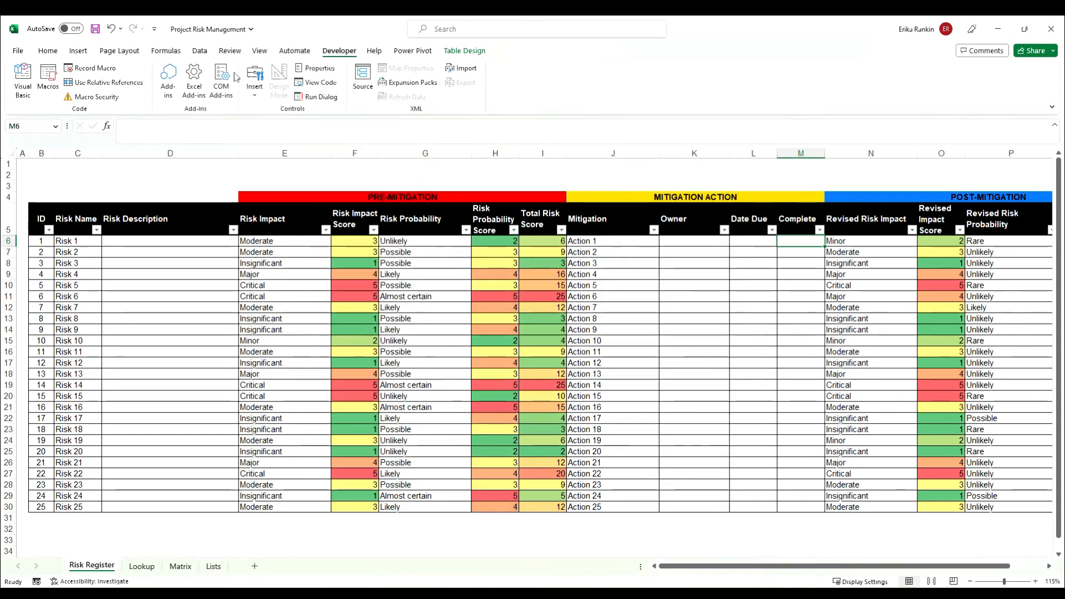
Step: Insert a check box form control in the Complete cell of Risk 1 (M6) and align it with the row
click(254, 94)
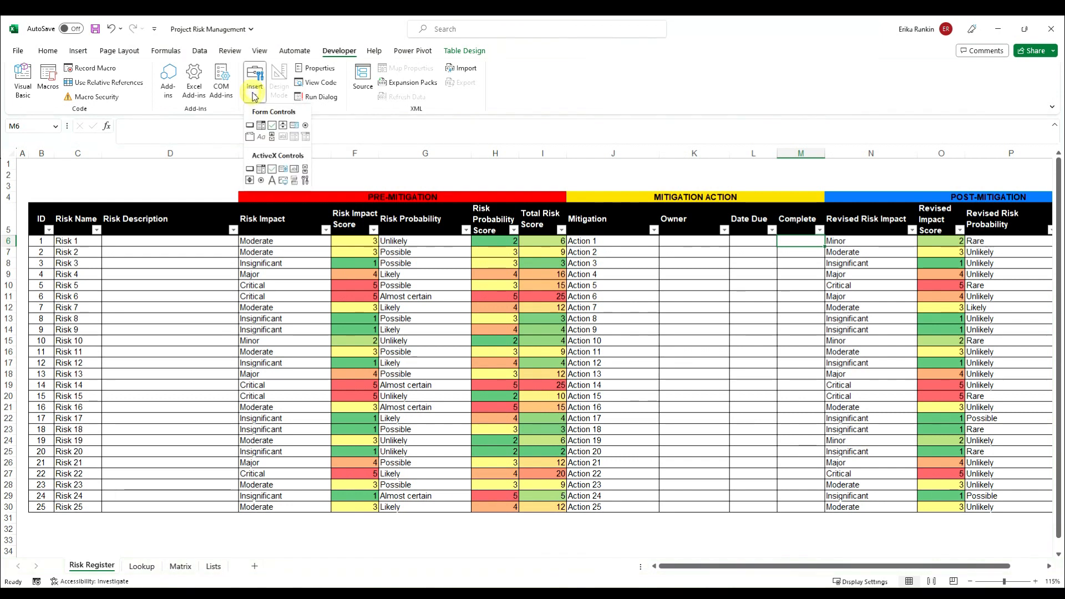
click(272, 125)
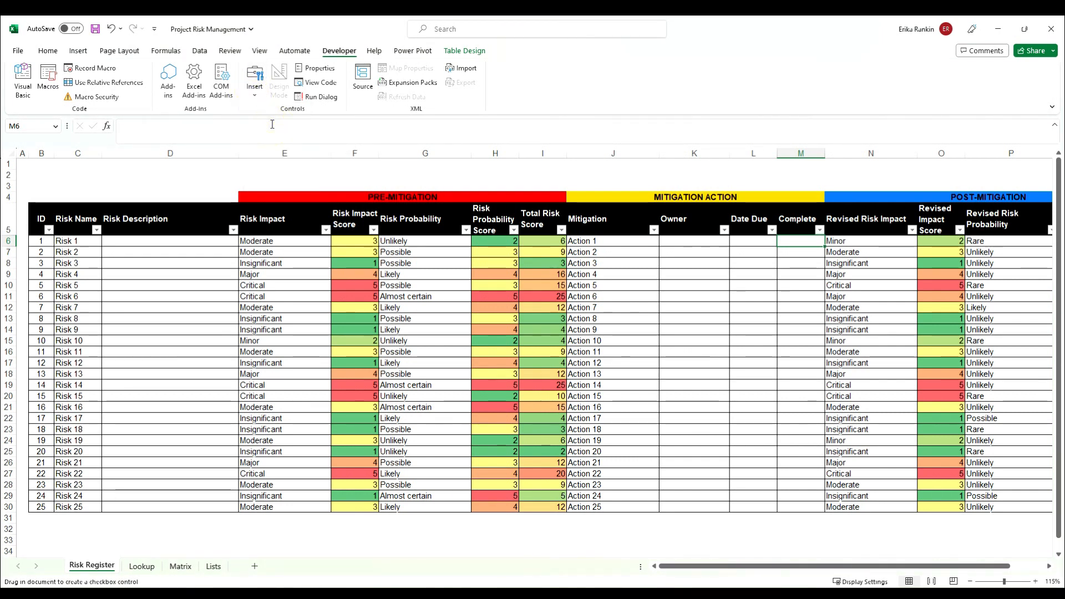
click(787, 237)
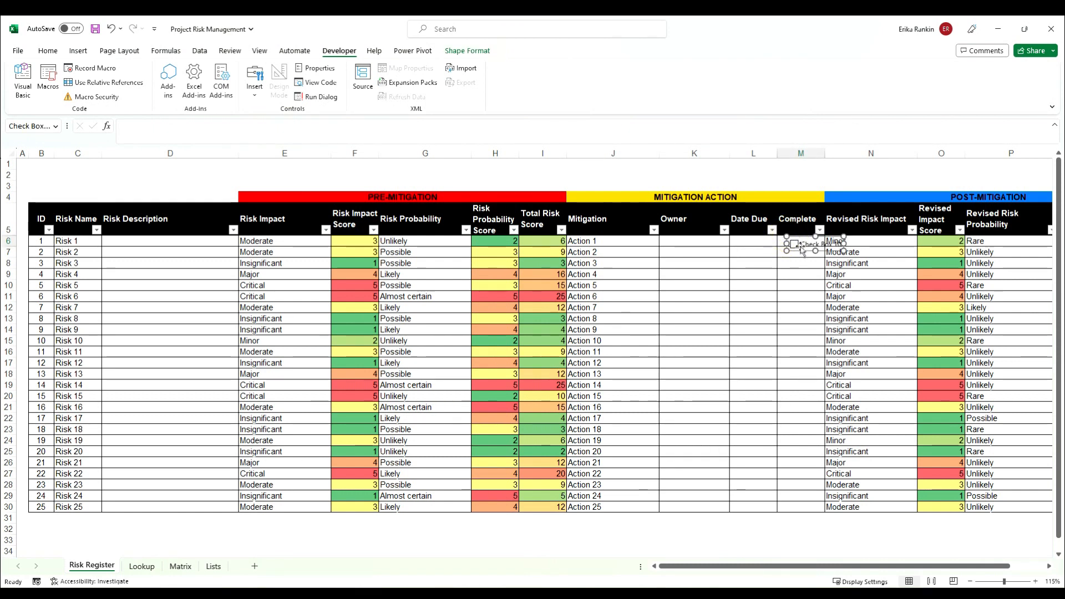
drag(797, 244, 797, 241)
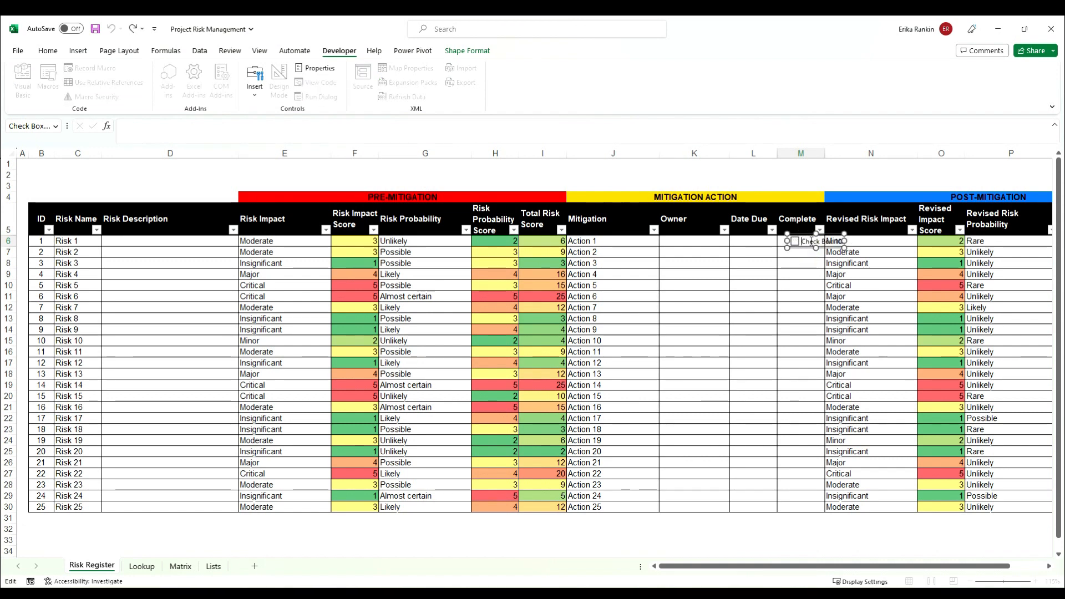
Step: Remove the check box's label text and narrow its frame to fit inside cell M6
click(810, 242)
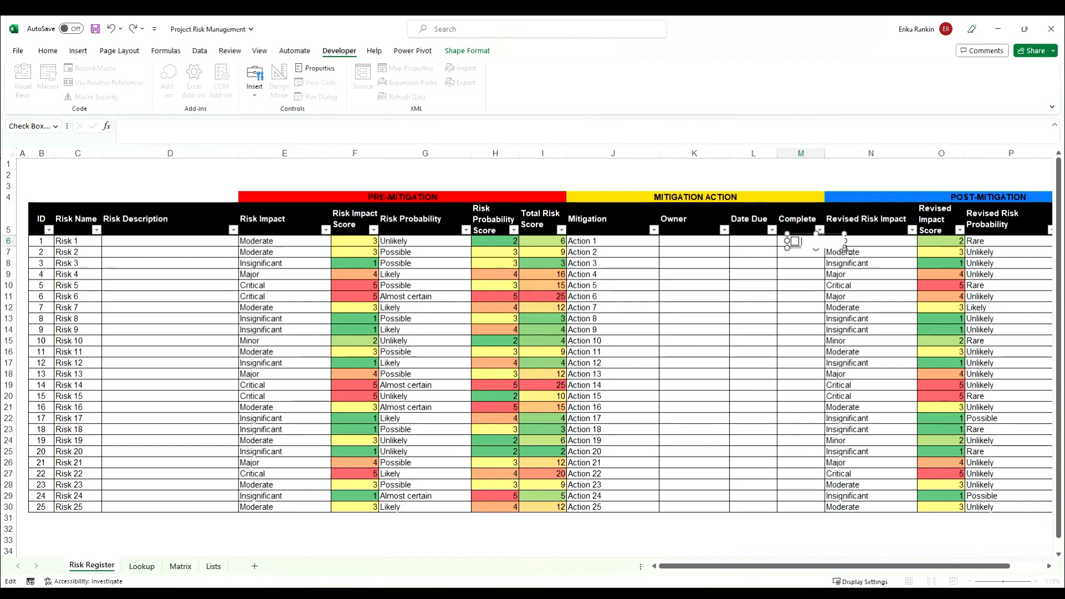
click(844, 247)
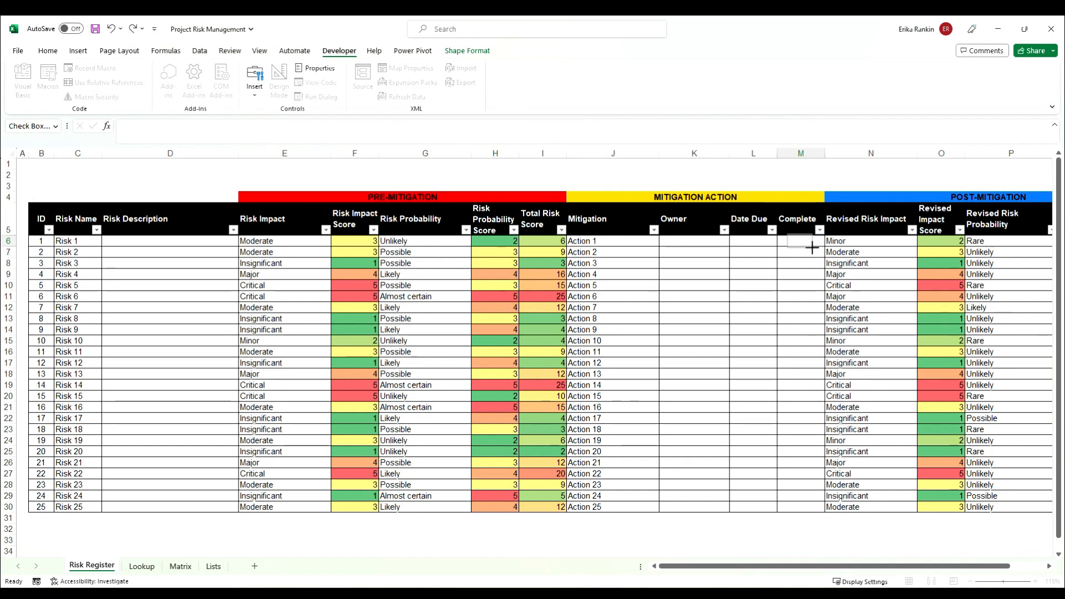
mouse_move(787, 236)
mouse_down()
mouse_move(809, 248)
mouse_move(810, 237)
mouse_up()
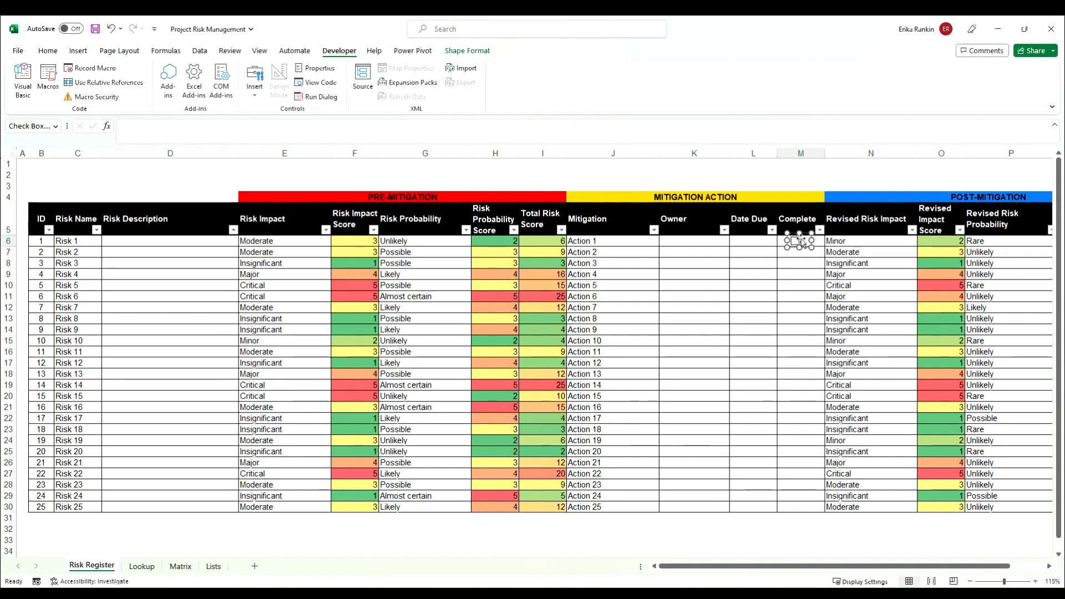
click(801, 263)
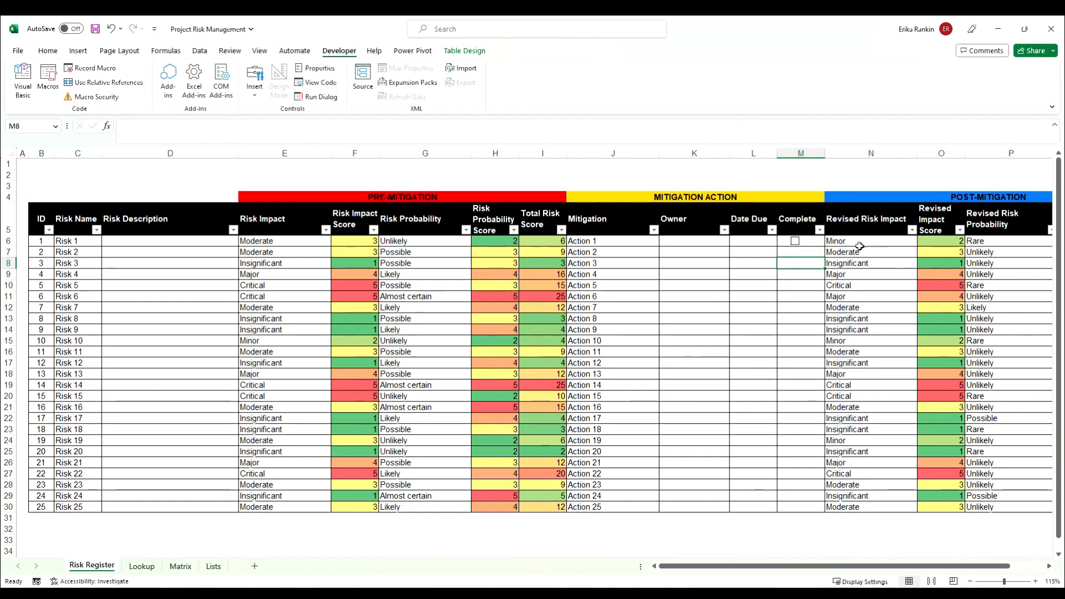
Step: Centre the check box horizontally in cell M6 and test ticking and unticking it
click(795, 242)
click(795, 244)
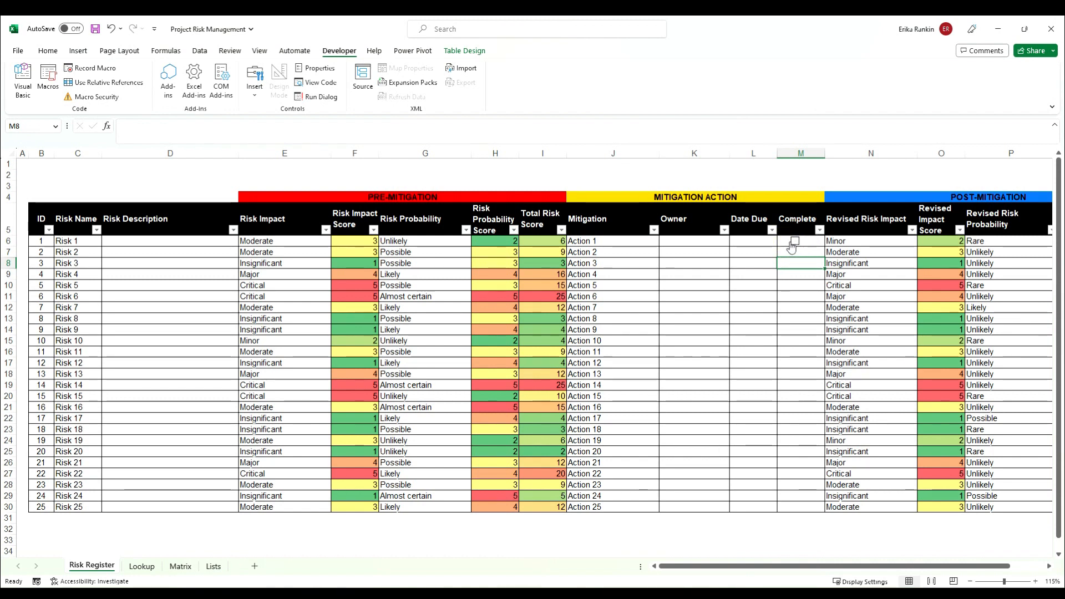
ctrl+click(798, 247)
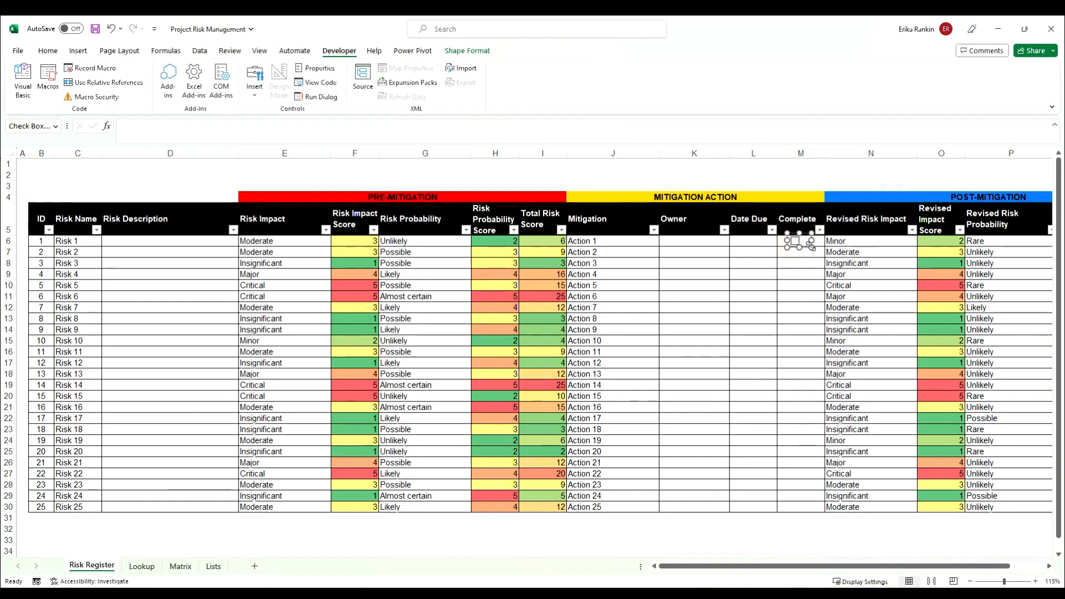
drag(810, 239, 799, 243)
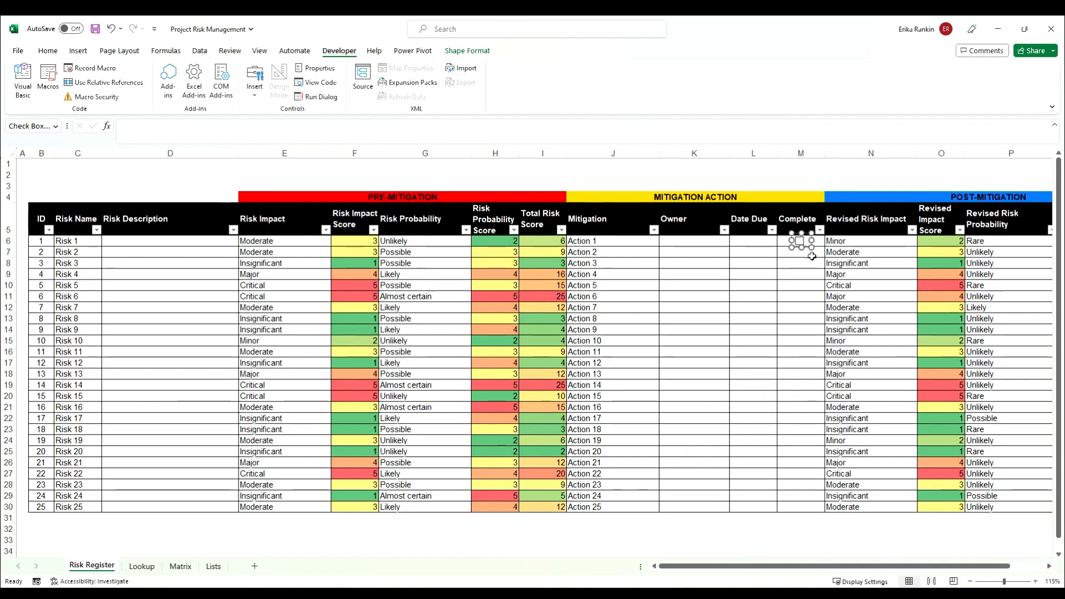
click(811, 253)
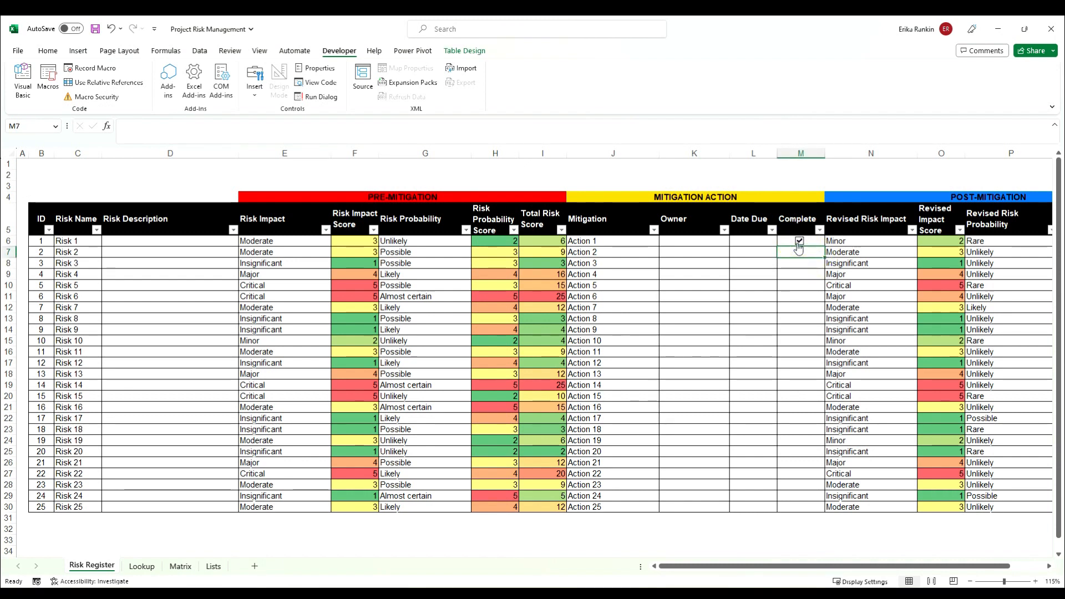
click(798, 244)
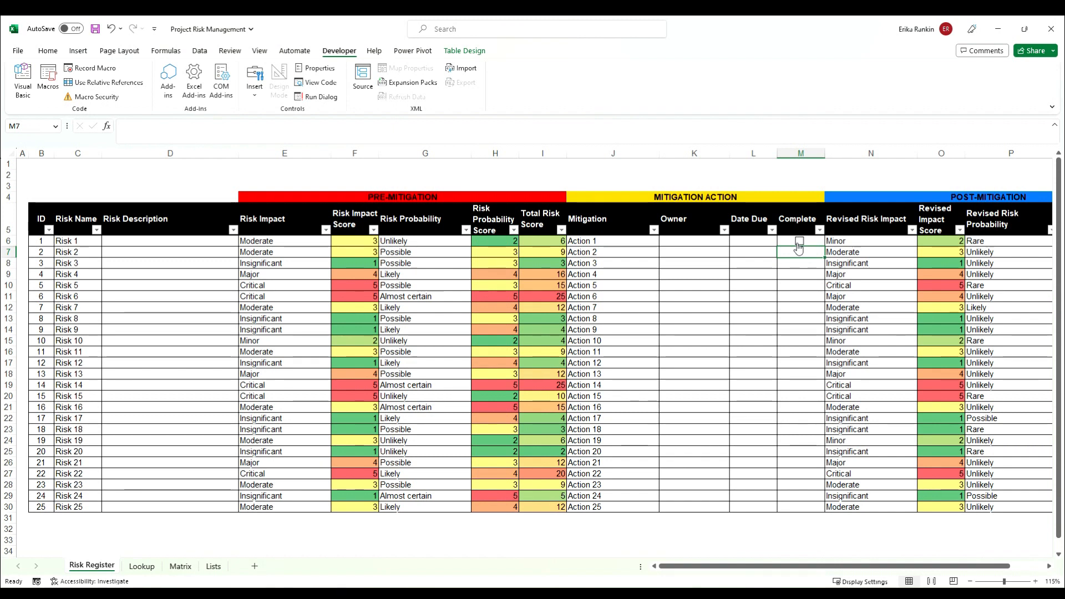
Step: Copy cell M6 with its check box into the Complete cells of Risk 2 and Risk 3 (M7 and M8)
click(818, 240)
key(ctrl+c)
key(Down)
key(ctrl+v)
key(Down)
key(ctrl+v)
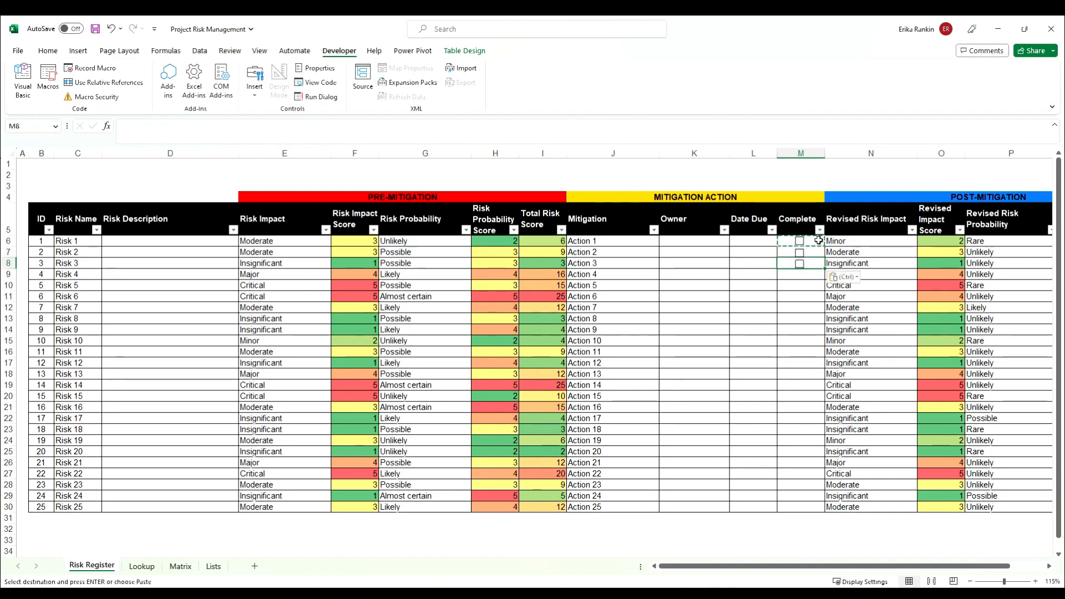
Step: Select the three check boxes in the Complete column together and apply Align Left
click(812, 273)
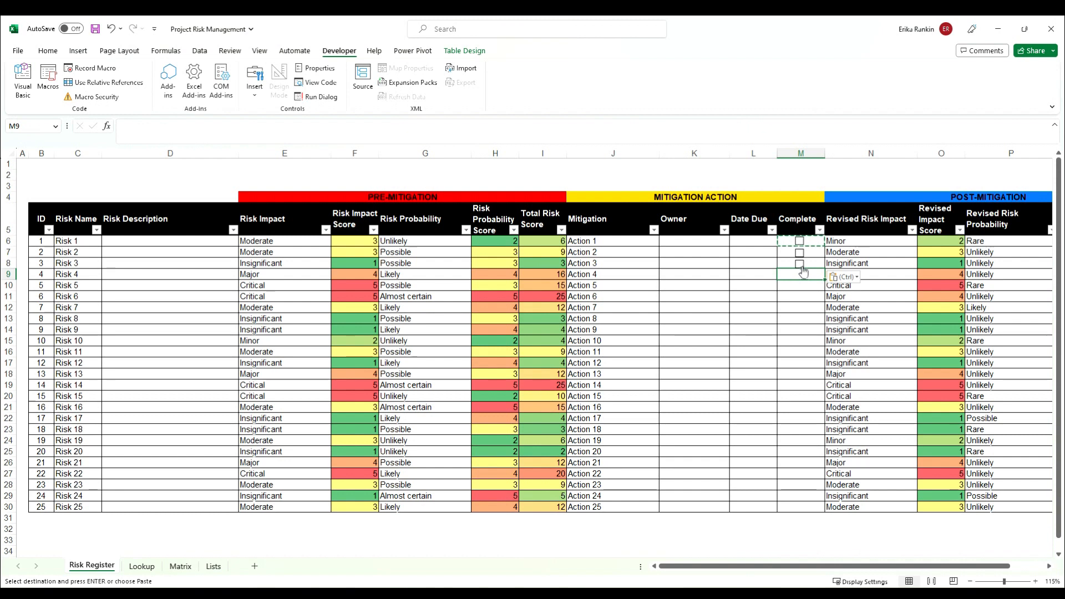
click(820, 266)
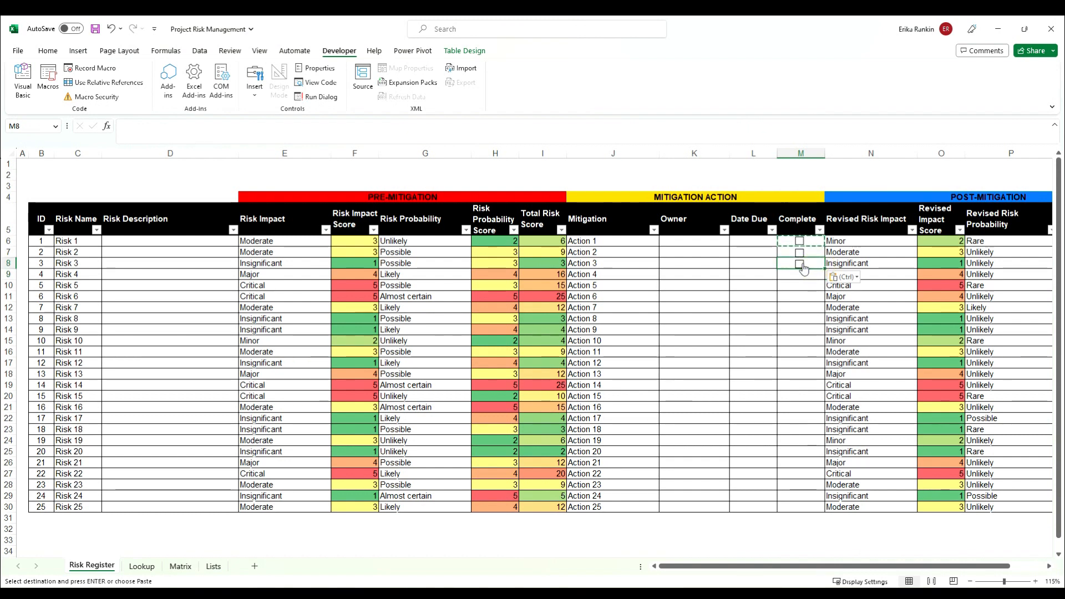
ctrl+click(801, 267)
key(Up)
key(Up)
key(Up)
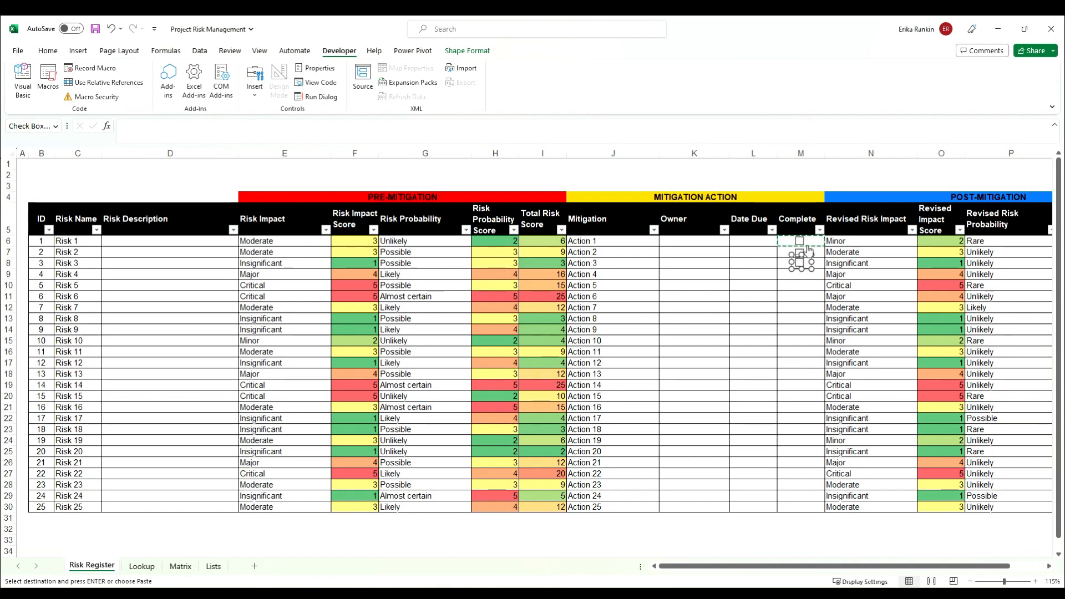
drag(799, 254, 799, 244)
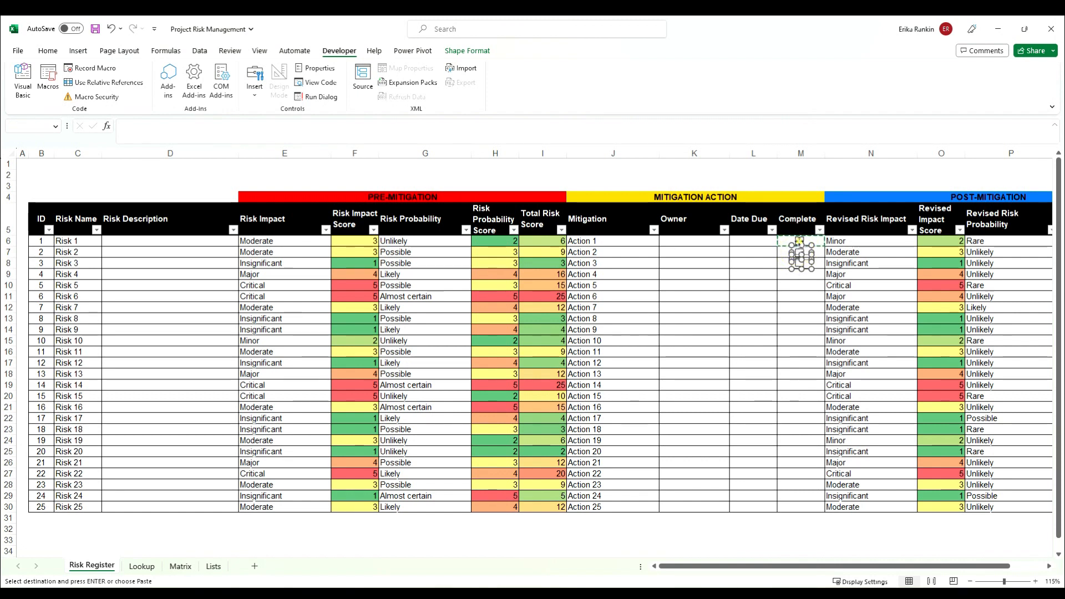
click(467, 50)
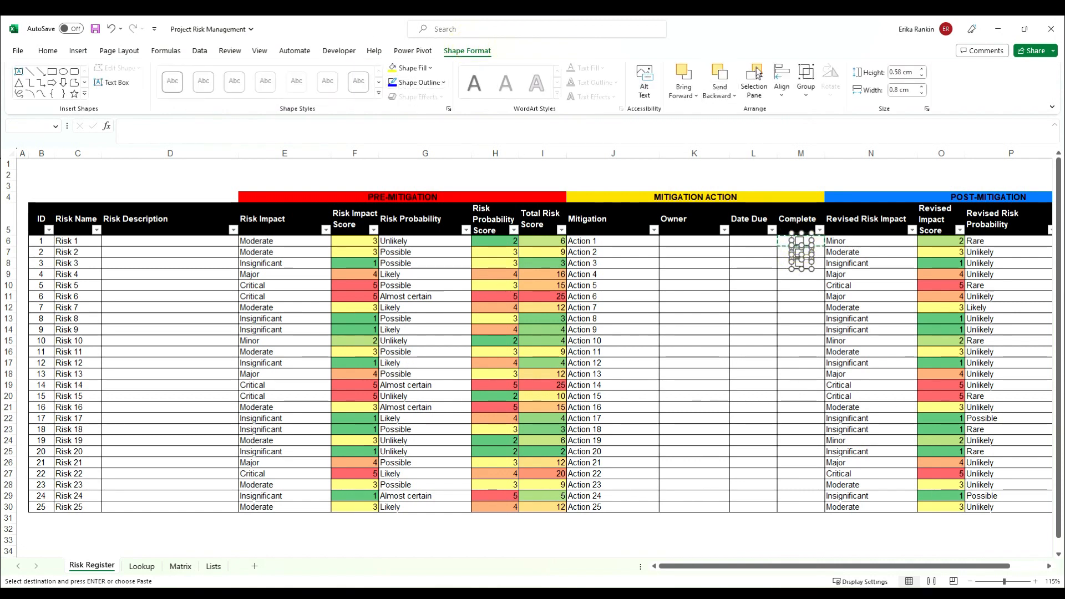
click(781, 80)
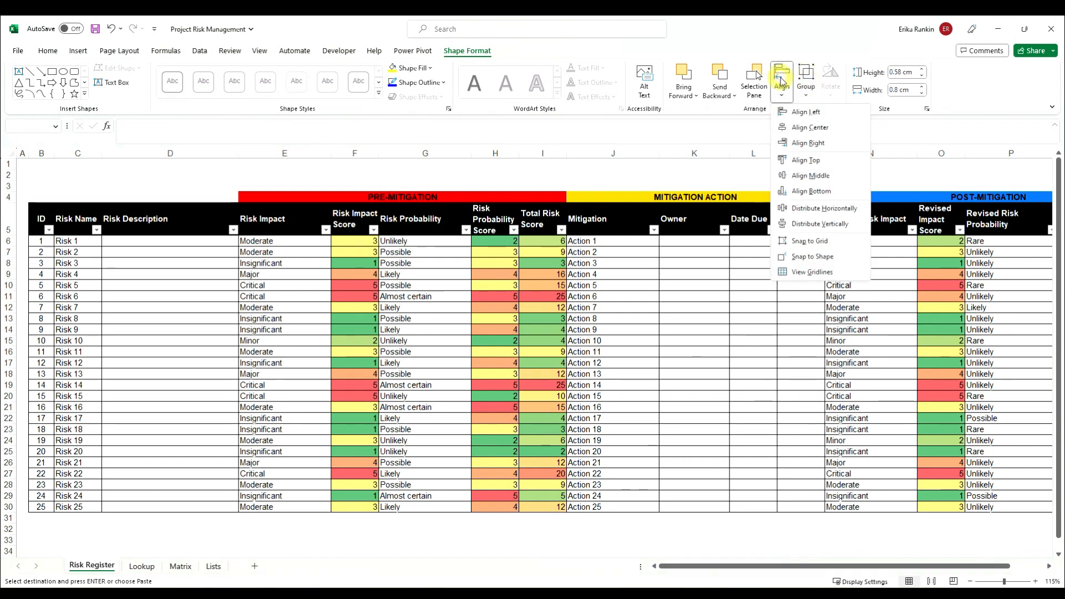
click(804, 112)
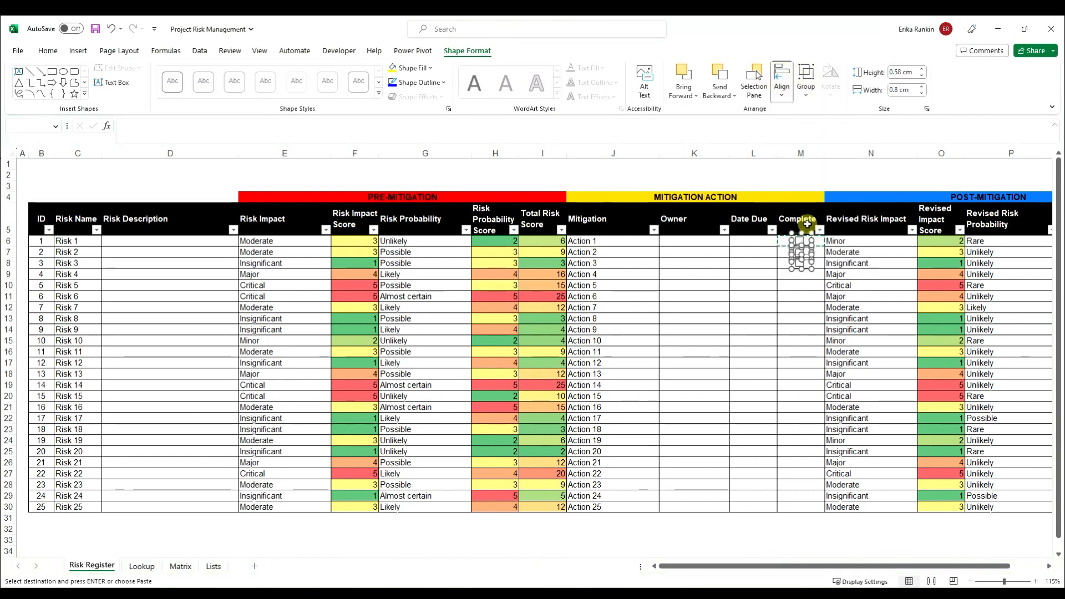
click(828, 339)
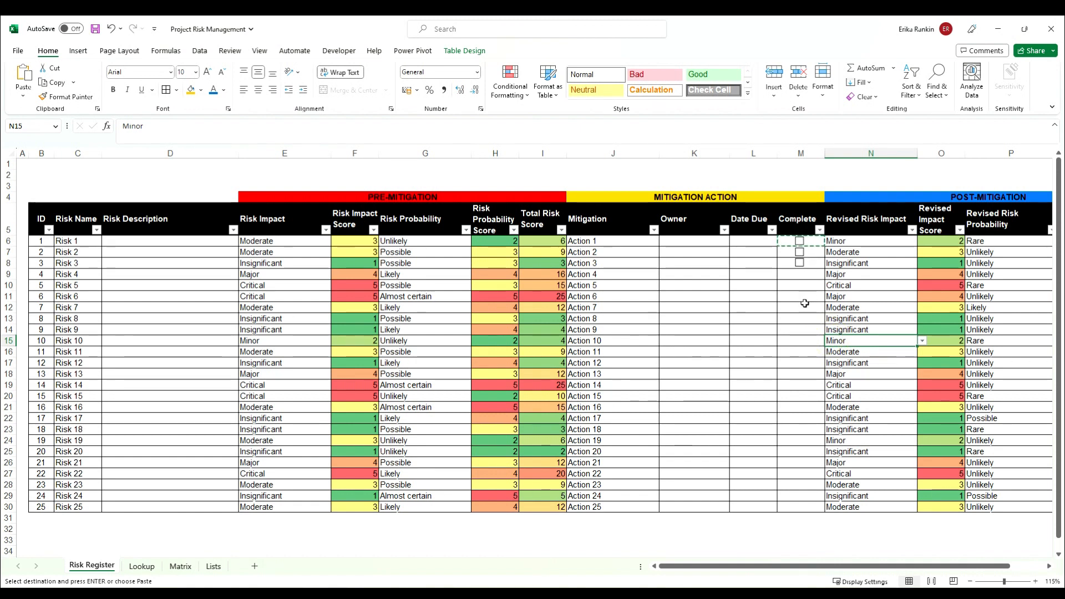
Step: Link the Risk 1 check box to cell $M$6 in its format control settings and toggle it, leaving it unticked
click(799, 243)
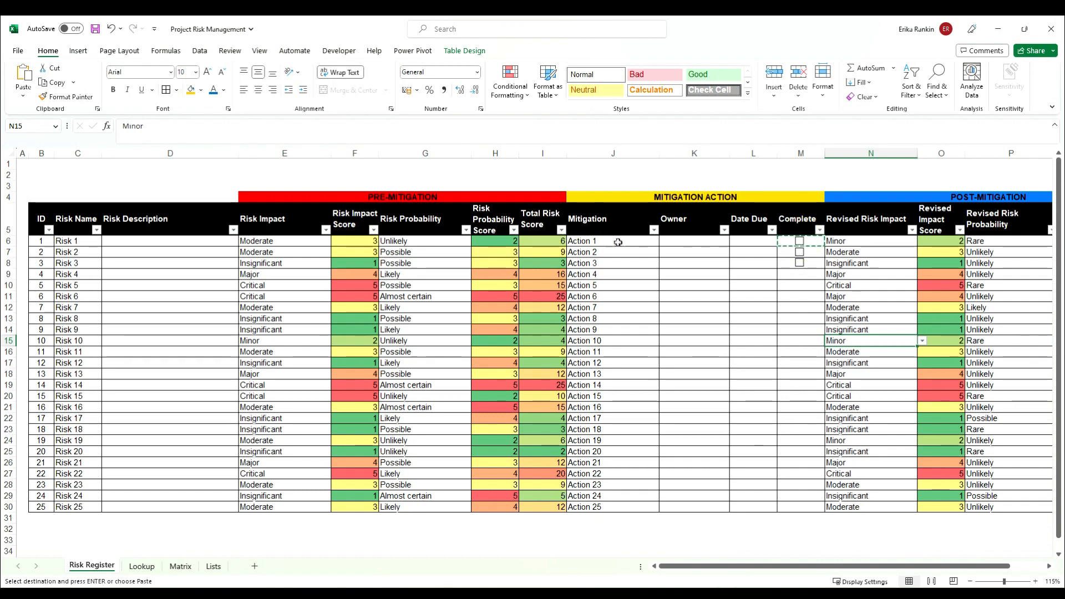
ctrl+click(798, 245)
right_click(800, 244)
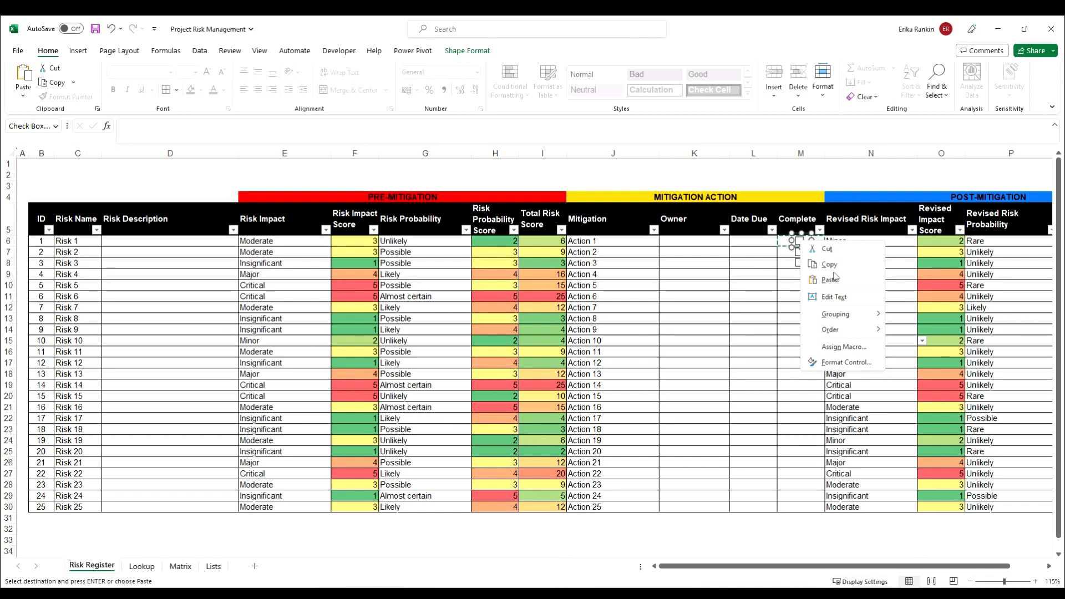
click(830, 363)
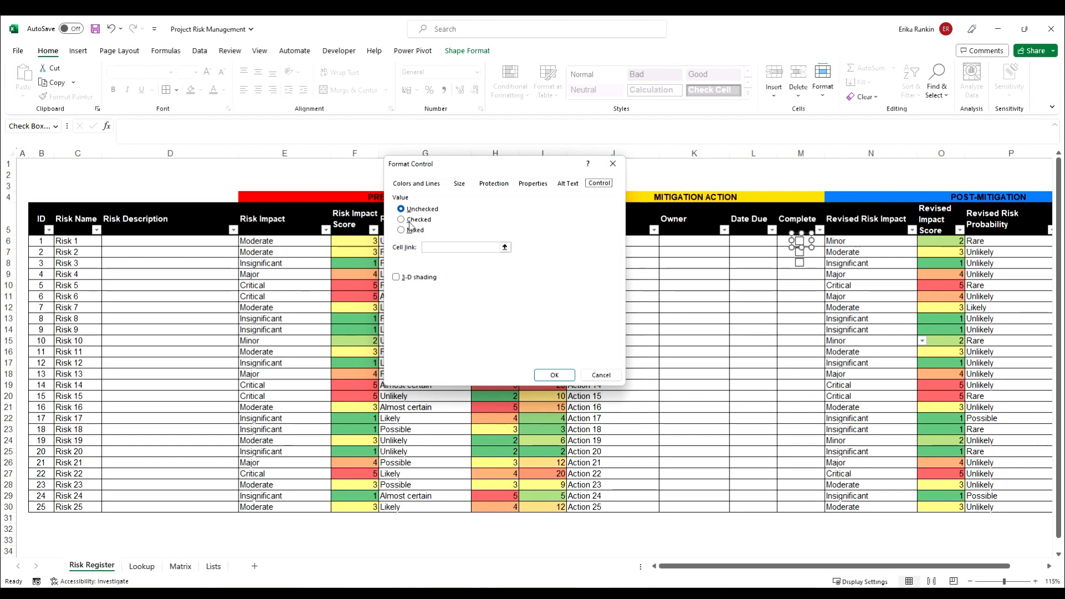
click(442, 246)
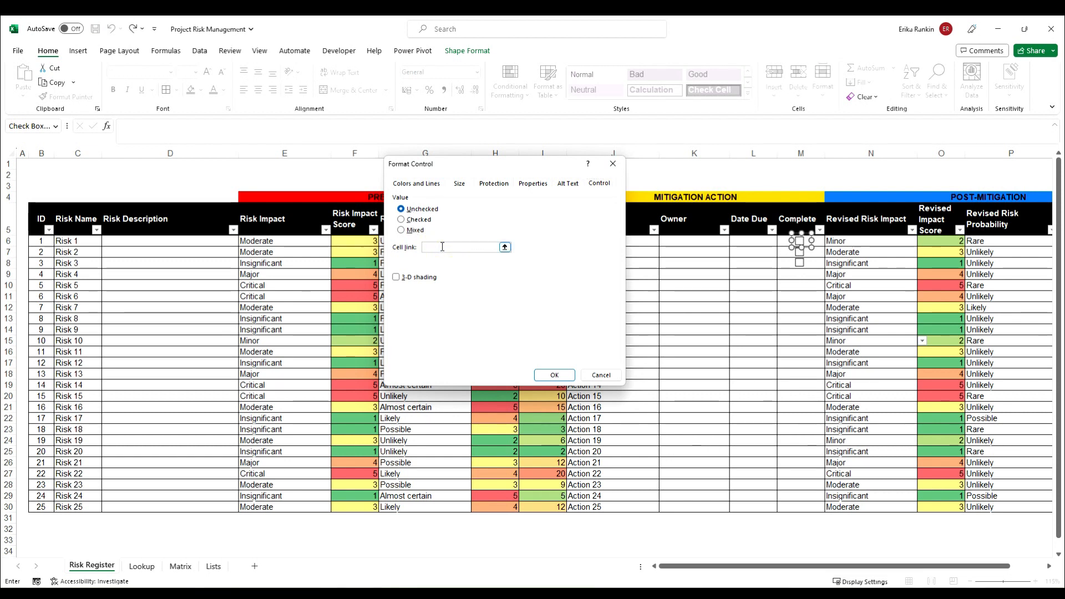
click(818, 243)
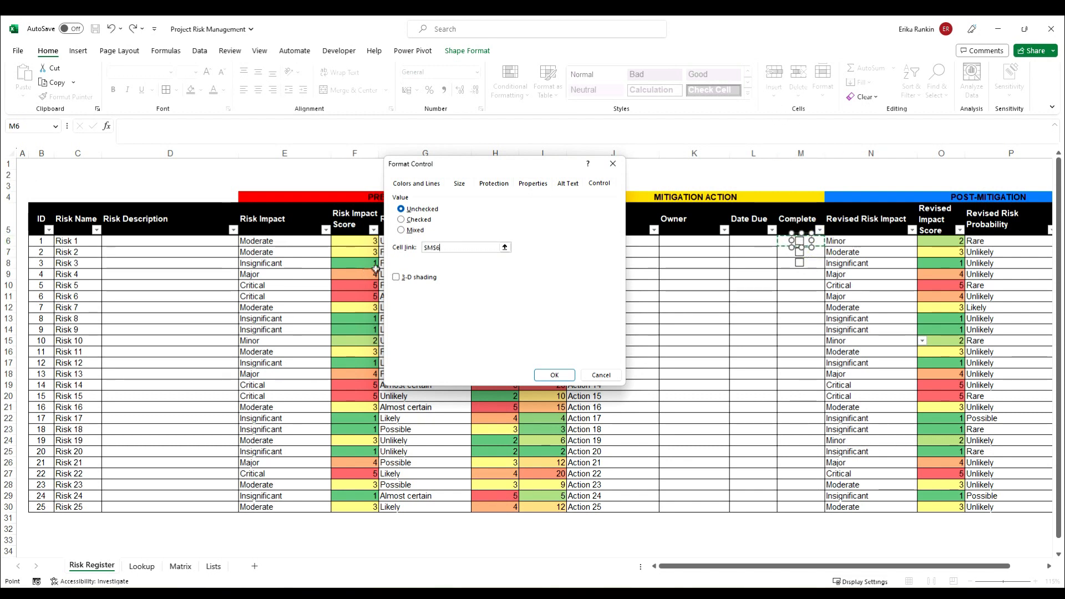
click(545, 375)
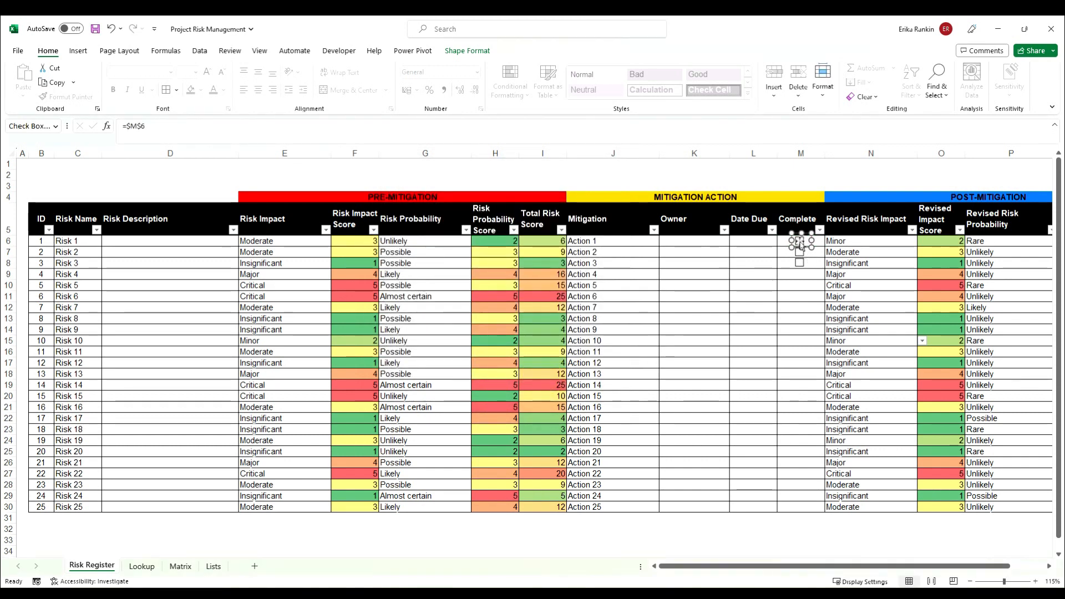
click(829, 274)
click(799, 241)
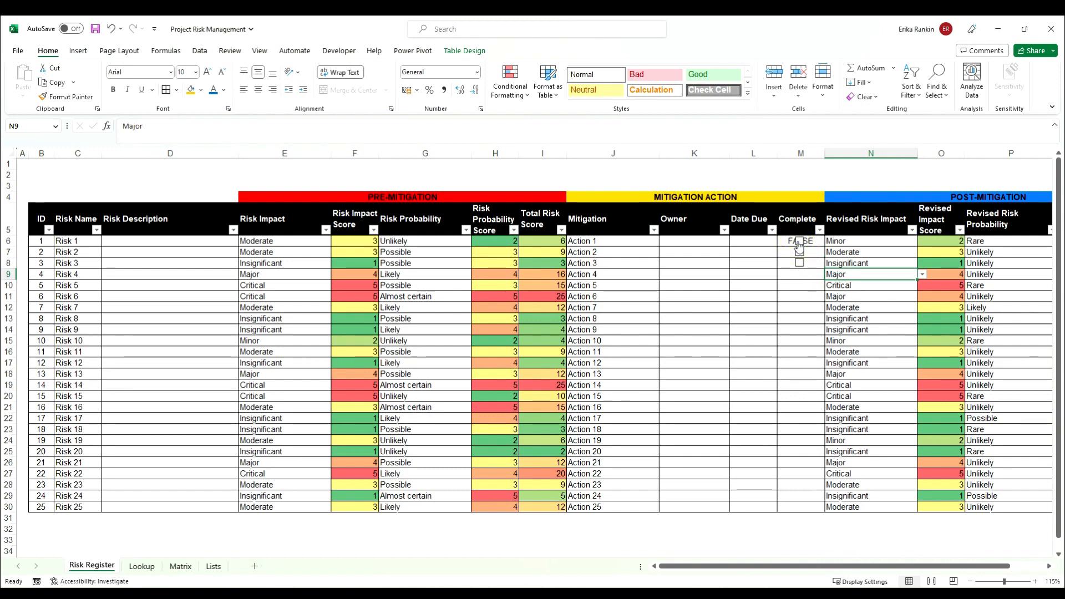
Step: Set the font colour of cell M6 to white to hide the linked value behind the check box
click(819, 241)
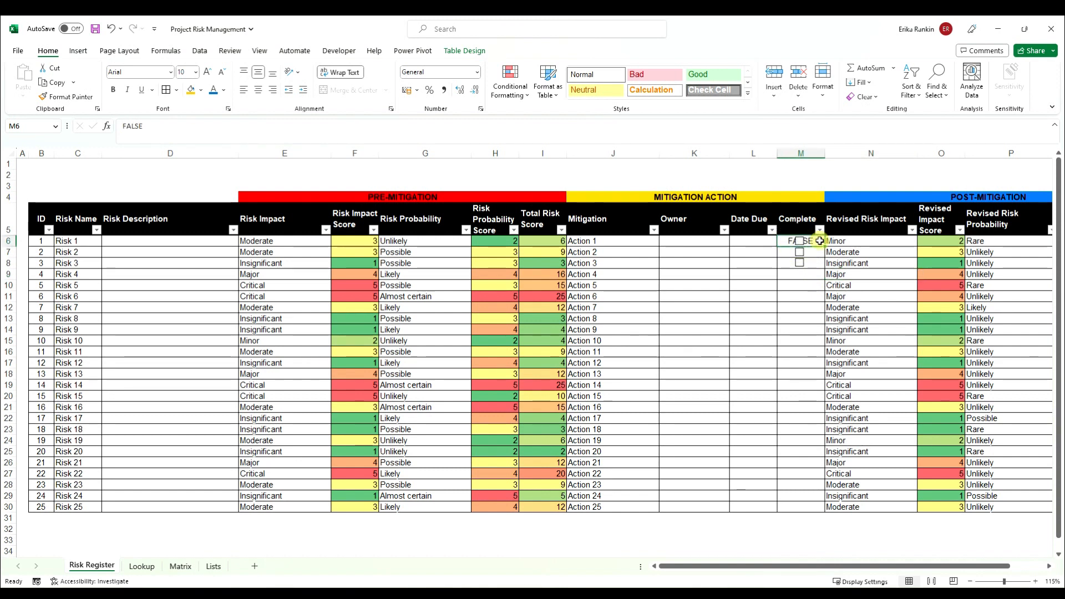
click(224, 90)
click(213, 137)
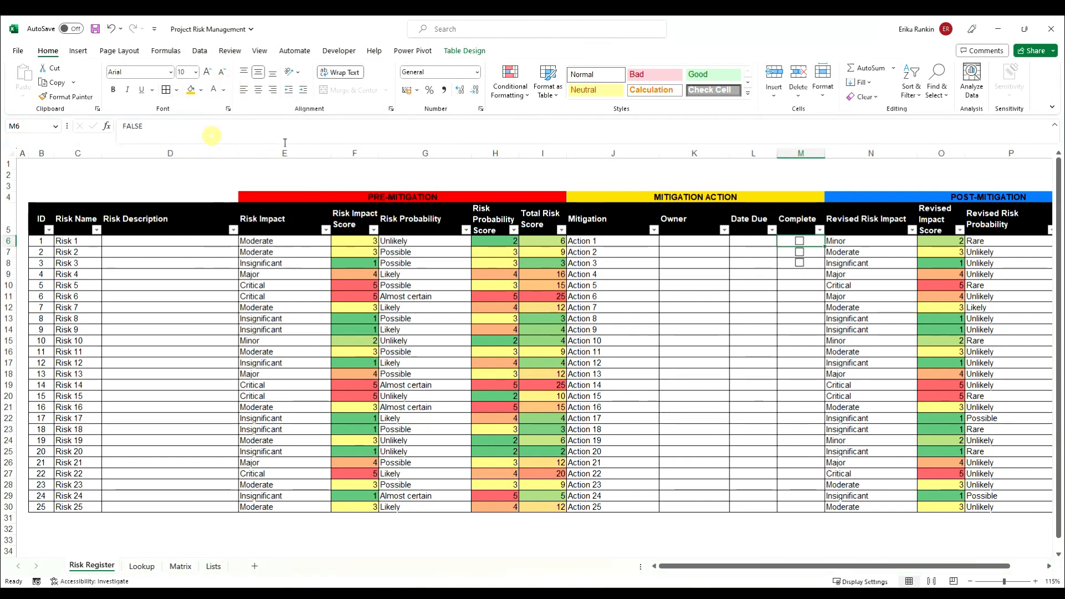
Step: Toggle the Risk 1 check box in the Complete column, leaving it ticked
click(799, 242)
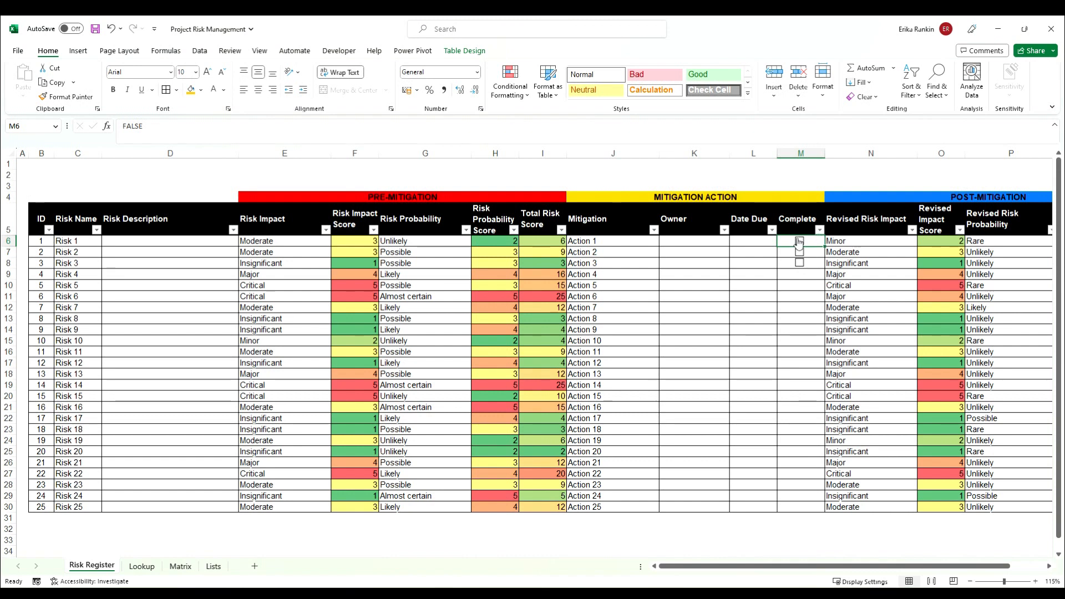
click(799, 242)
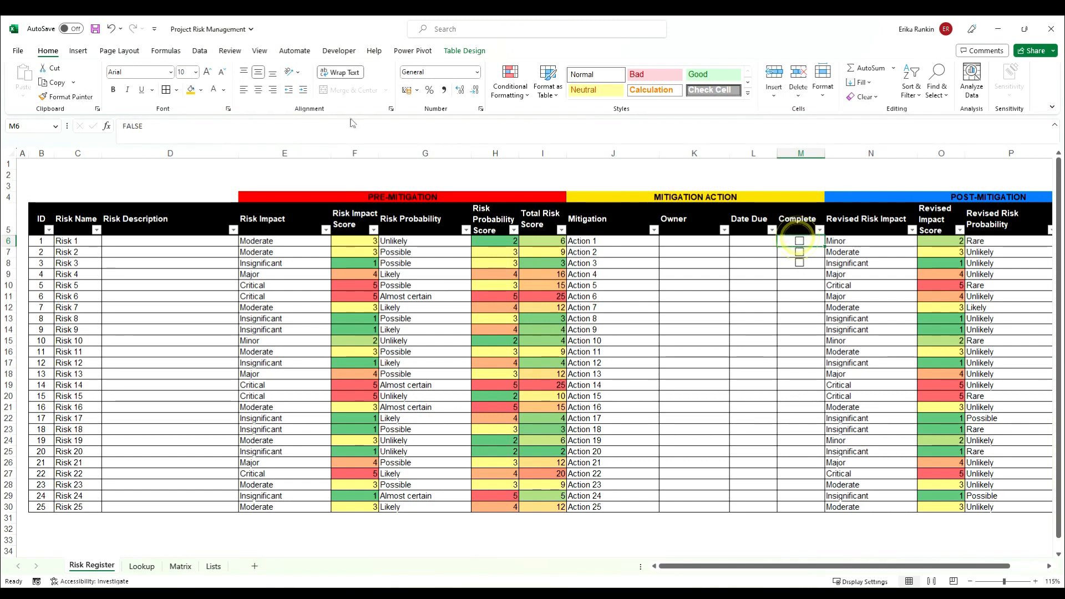
click(799, 242)
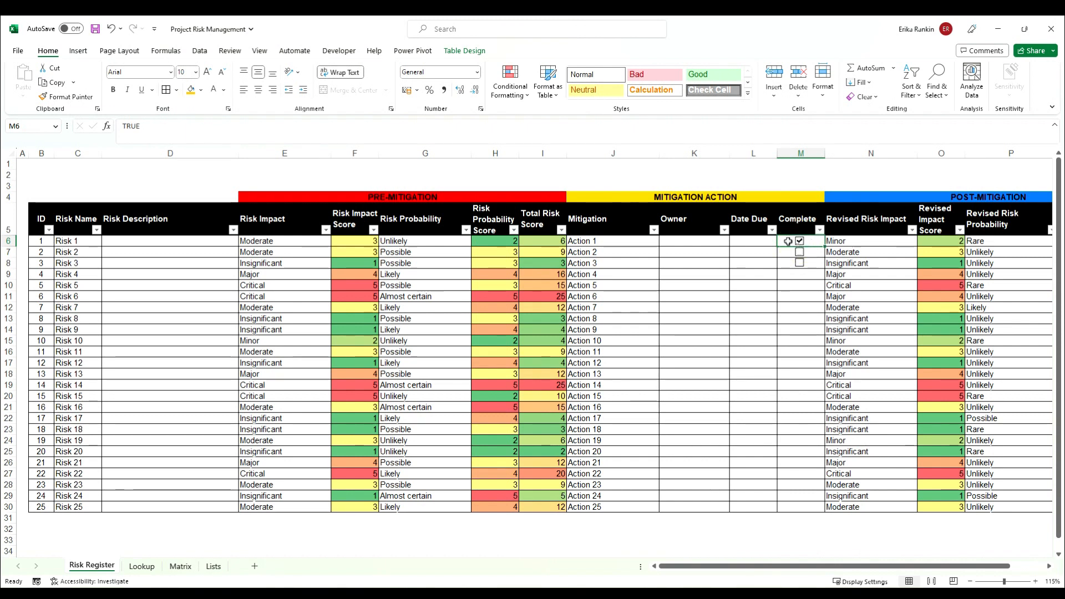
Step: Start a formula-based conditional formatting rule for mitigation cell J6 with the formula =$M$6=TRUE
click(690, 239)
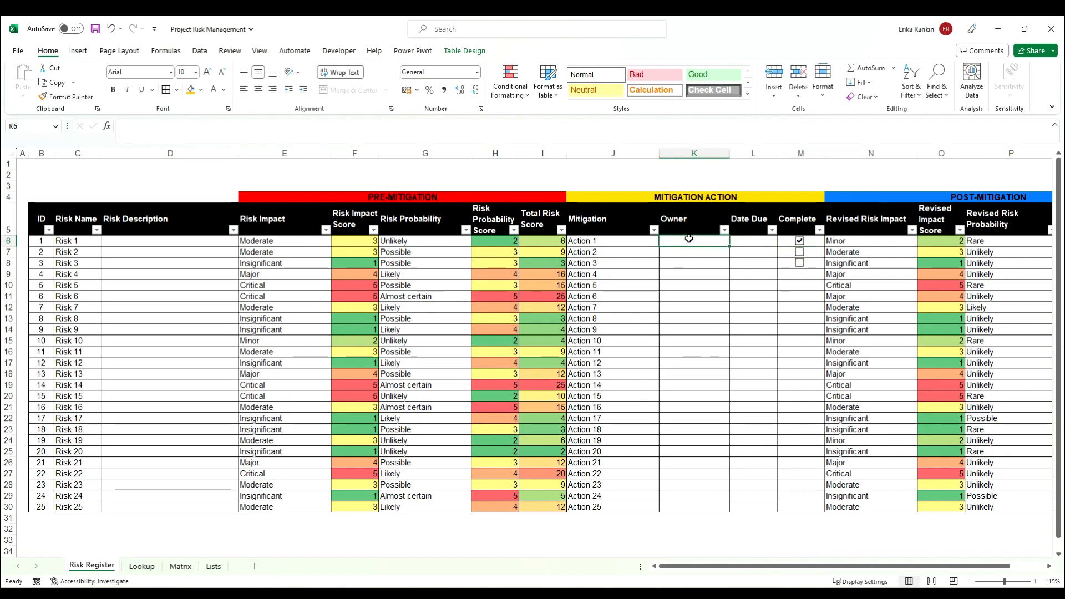
click(618, 243)
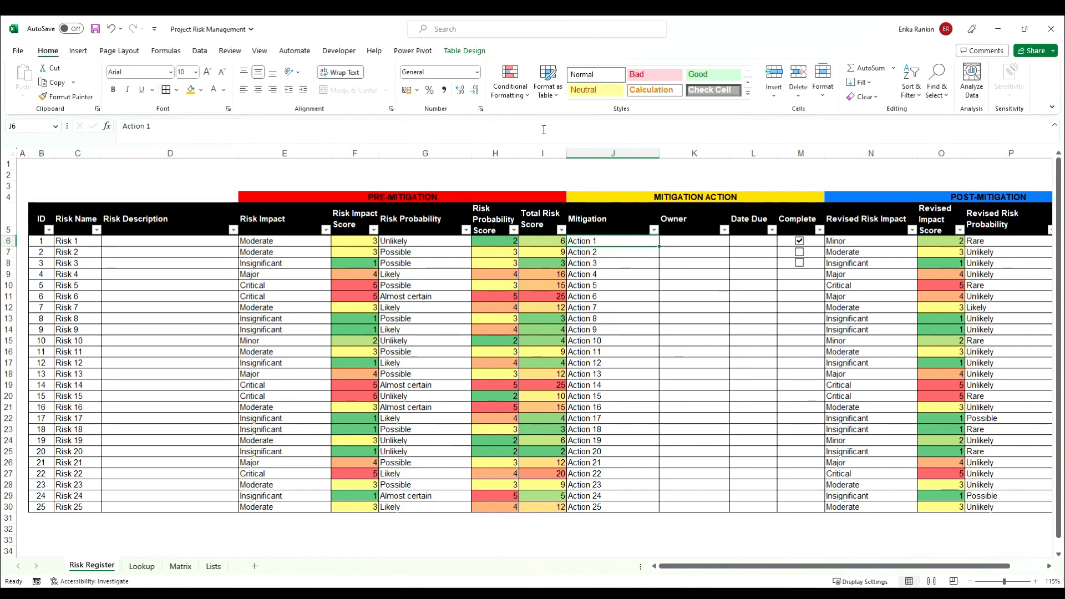
click(515, 95)
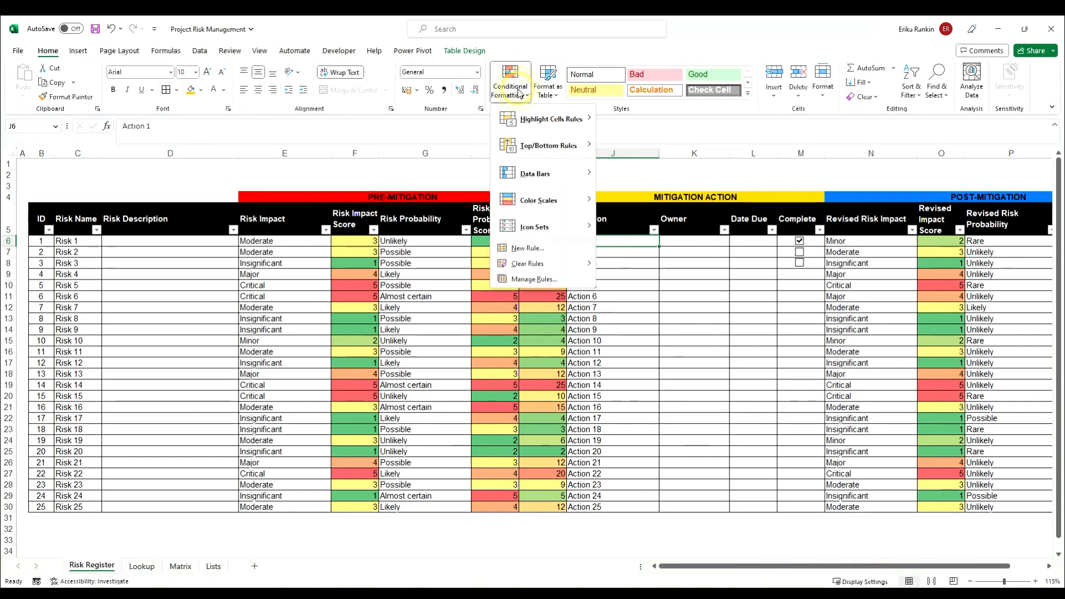
click(518, 249)
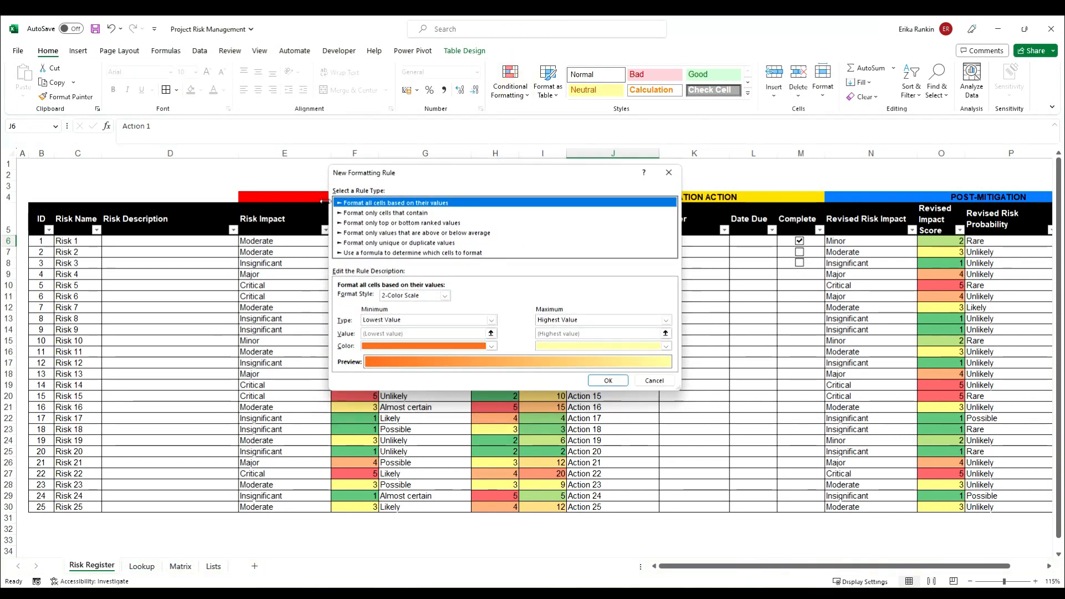
click(351, 253)
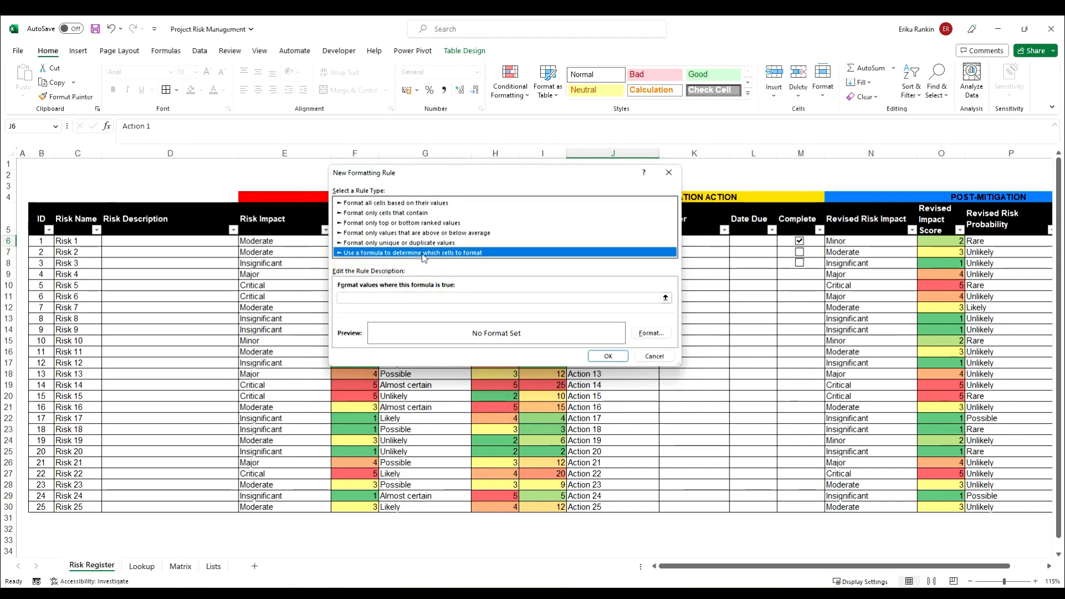
click(368, 299)
click(372, 298)
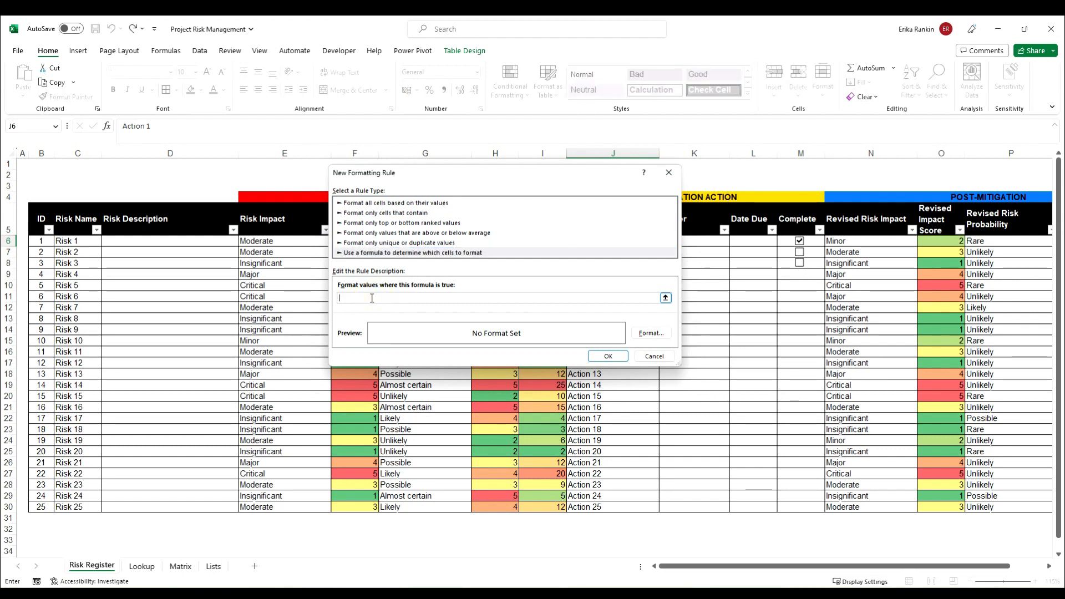
click(811, 240)
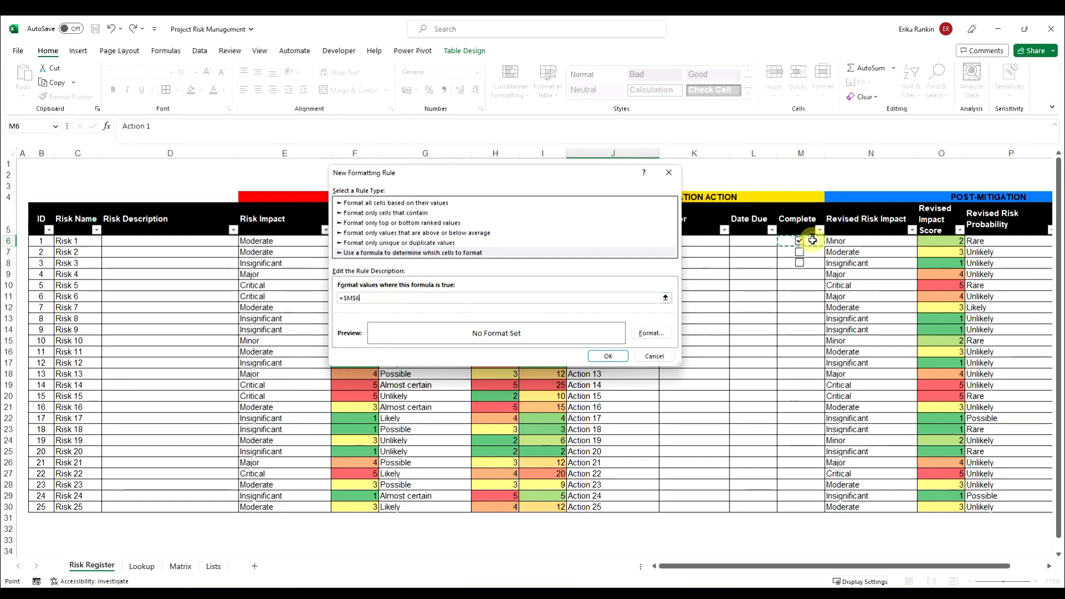
text(=TRUE)
Step: Set the rule's format to strikethrough with a grey font colour
click(651, 333)
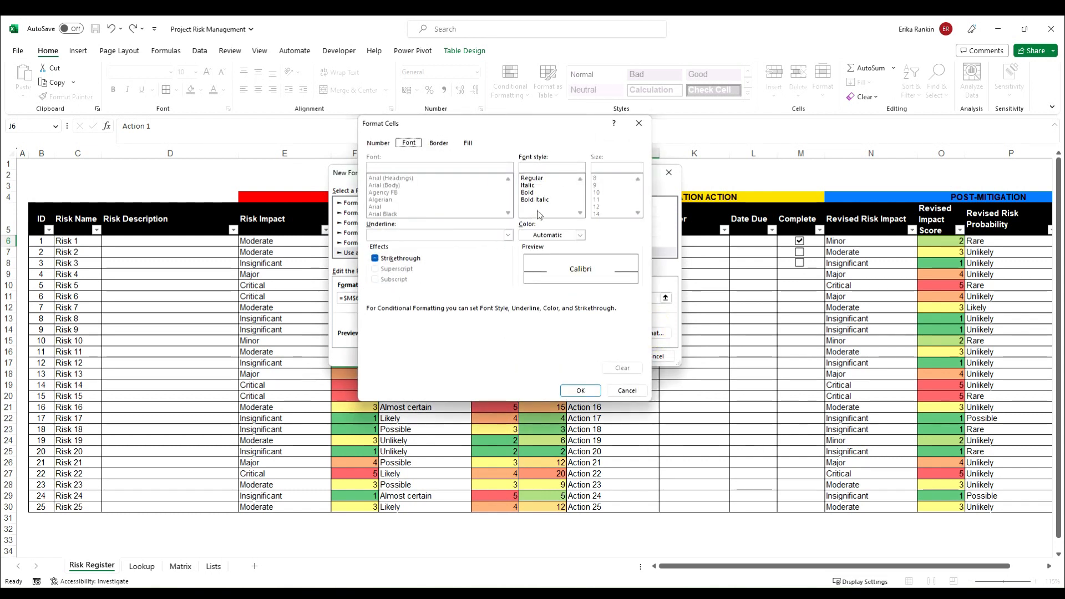
click(378, 261)
click(580, 234)
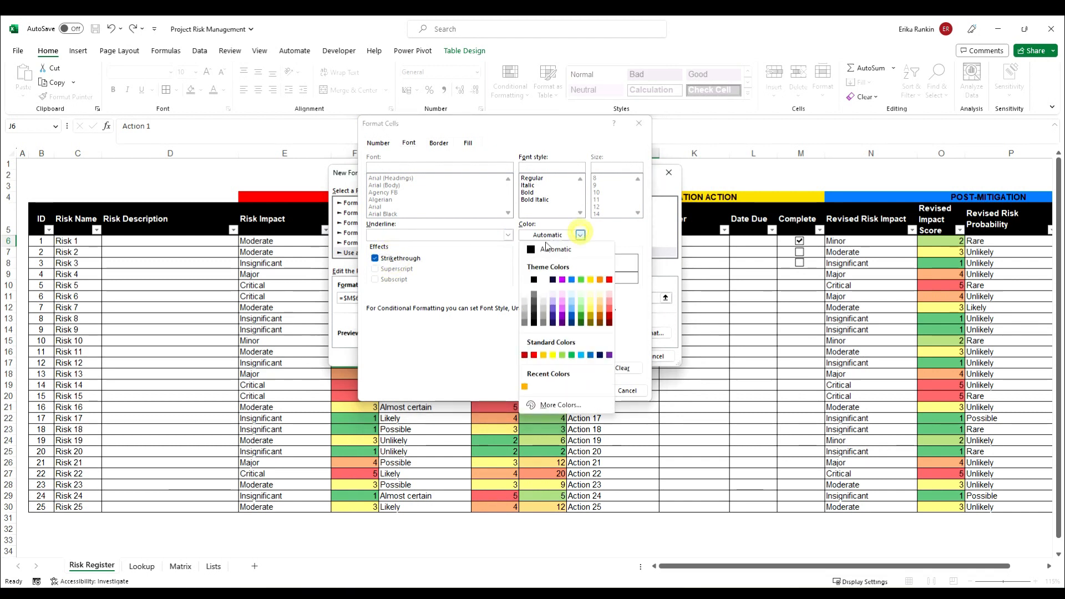
click(524, 317)
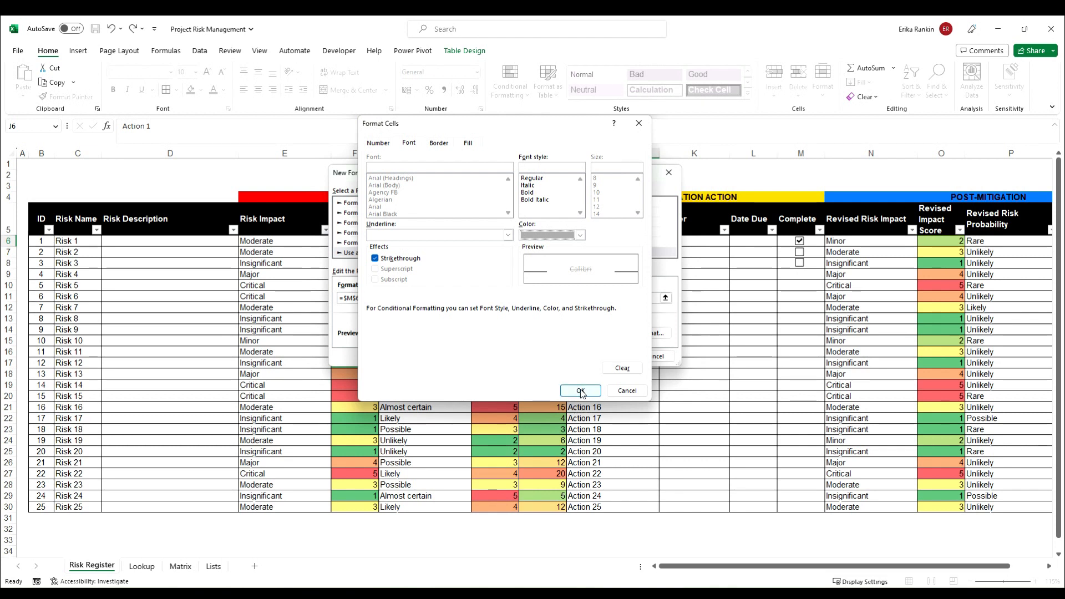
click(580, 391)
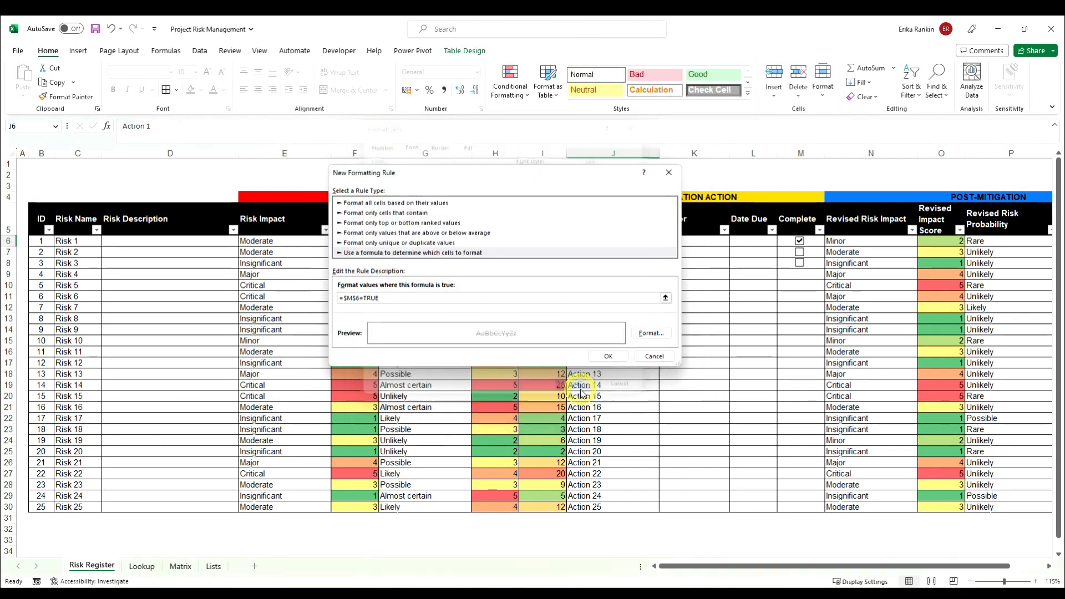
Step: Make the rule's reference relative as =M6=TRUE, apply the rule, and untick the Risk 1 check box
click(347, 300)
key(BackSpace)
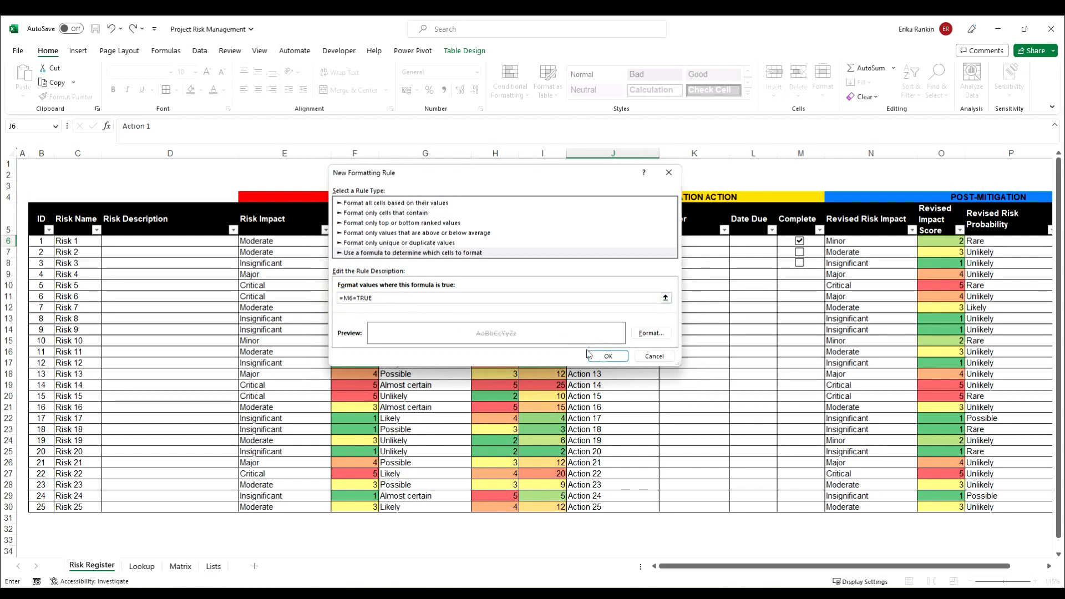
click(604, 356)
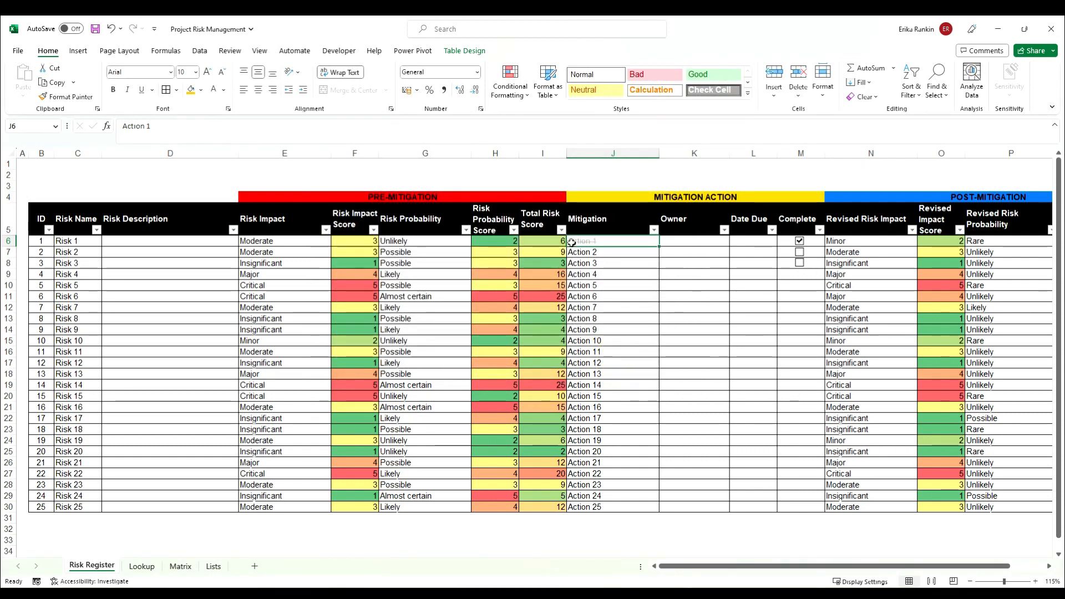
click(799, 242)
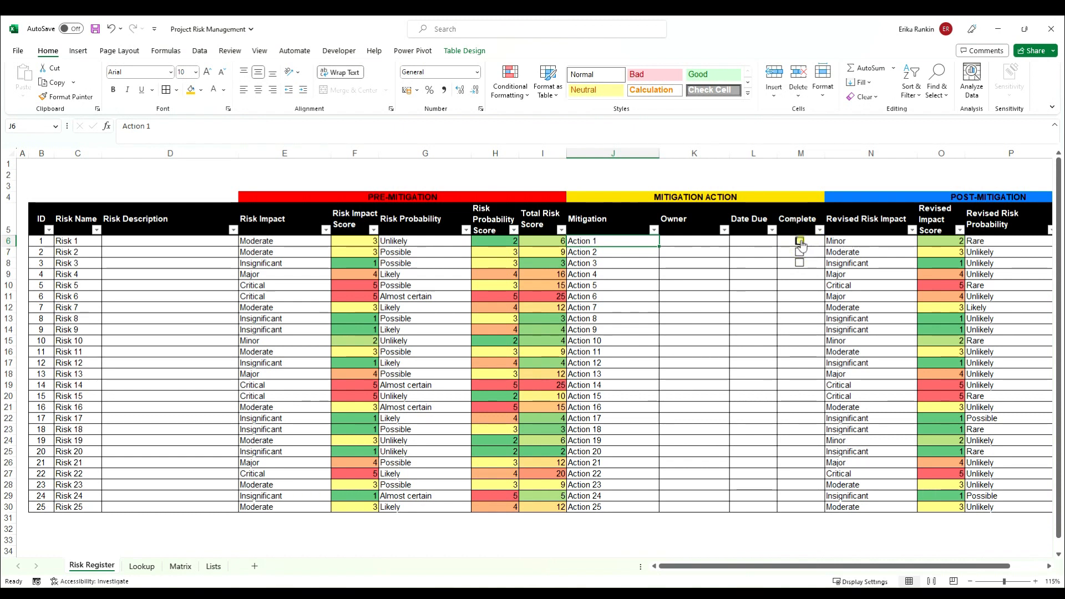
Step: Try copying cell M6 with its check box into M7, and delete the check boxes in M7 and M8
click(809, 243)
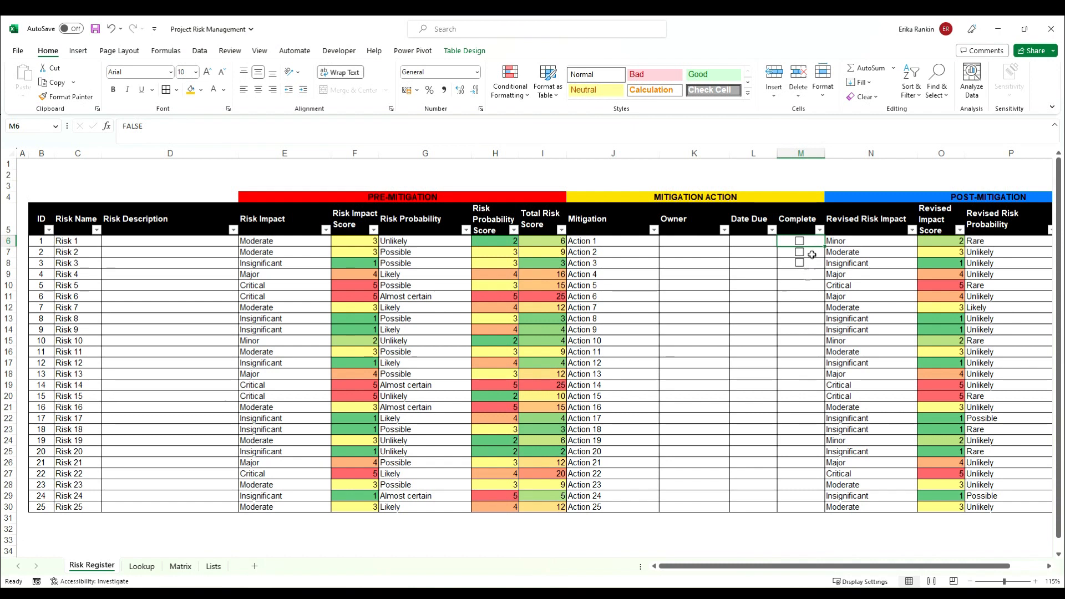
key(ctrl+c)
ctrl+click(802, 253)
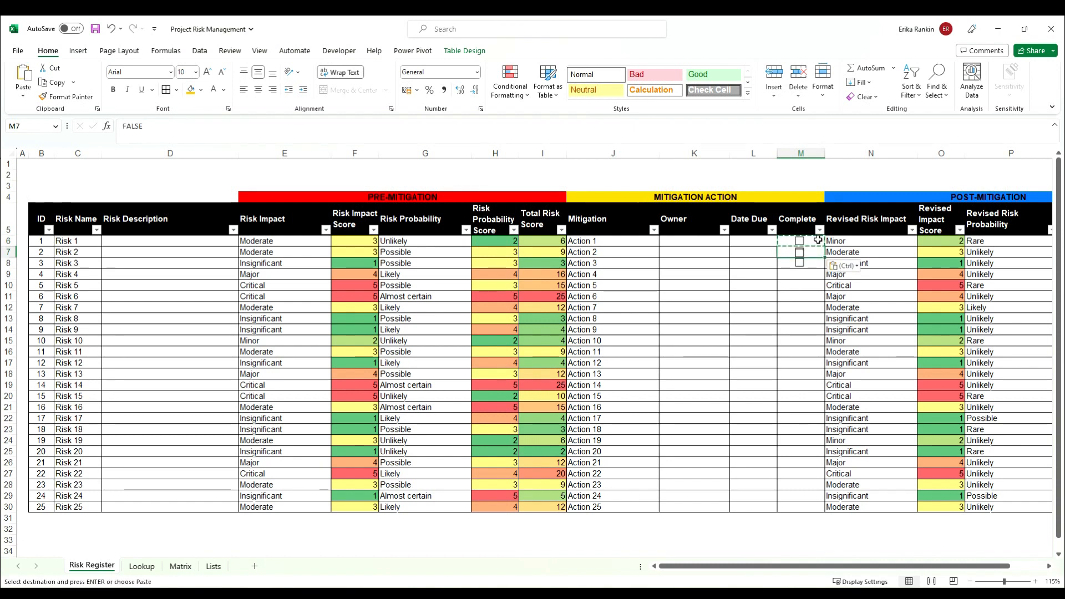
drag(806, 257, 799, 264)
key(Delete)
Step: Change the Risk 1 check box's cell link to the relative reference M6
right_click(799, 241)
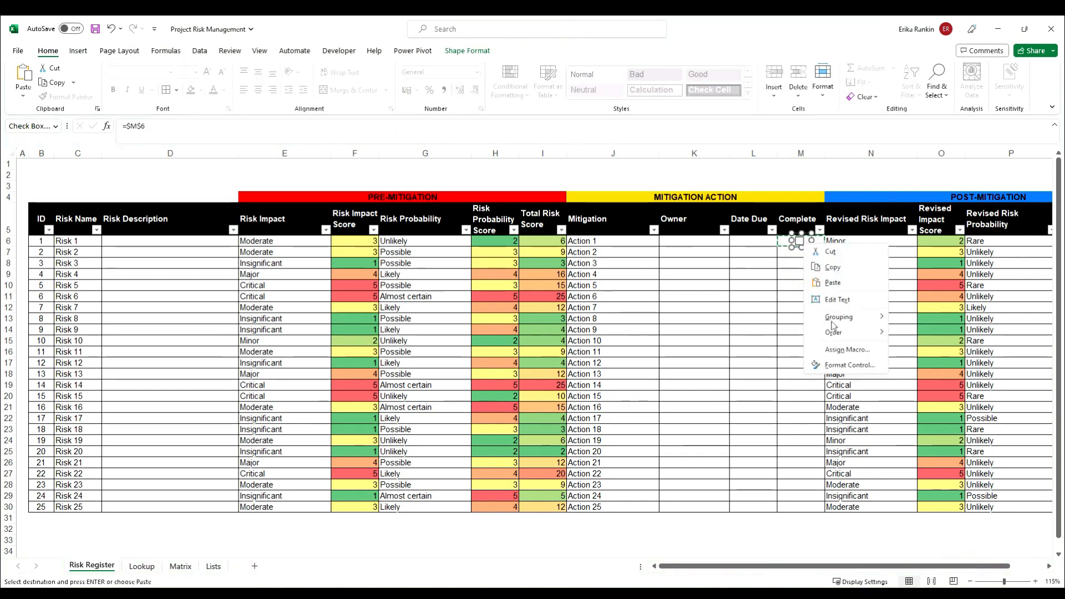
click(839, 366)
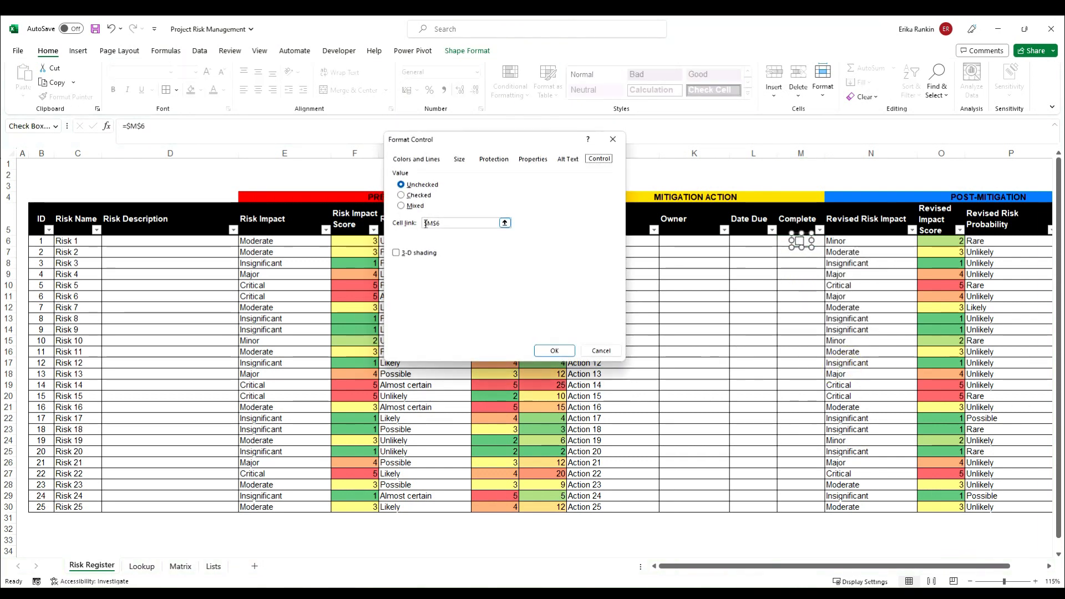
click(425, 223)
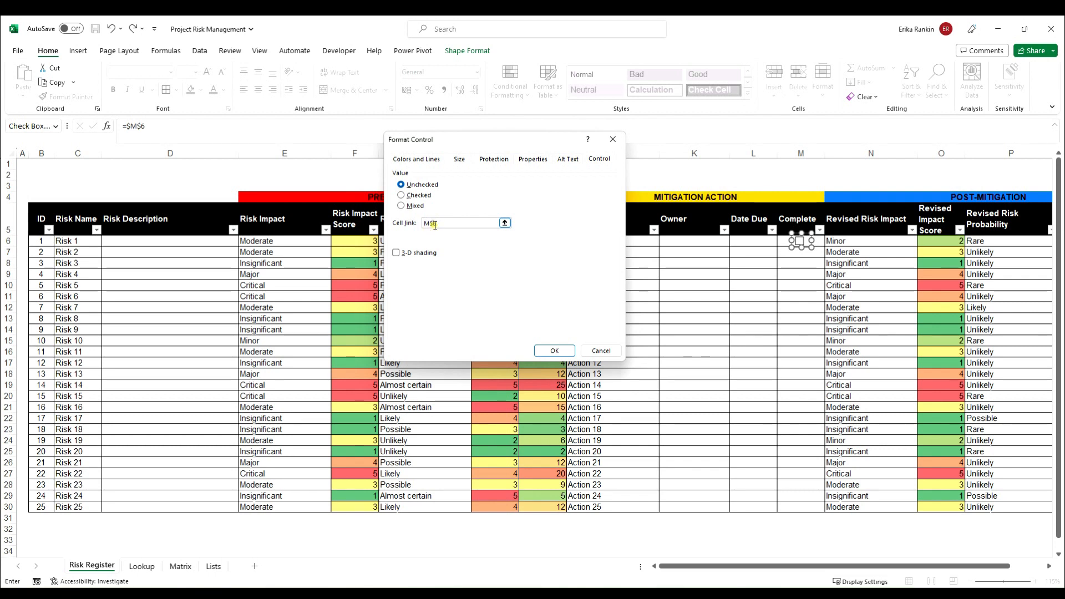
key(Return)
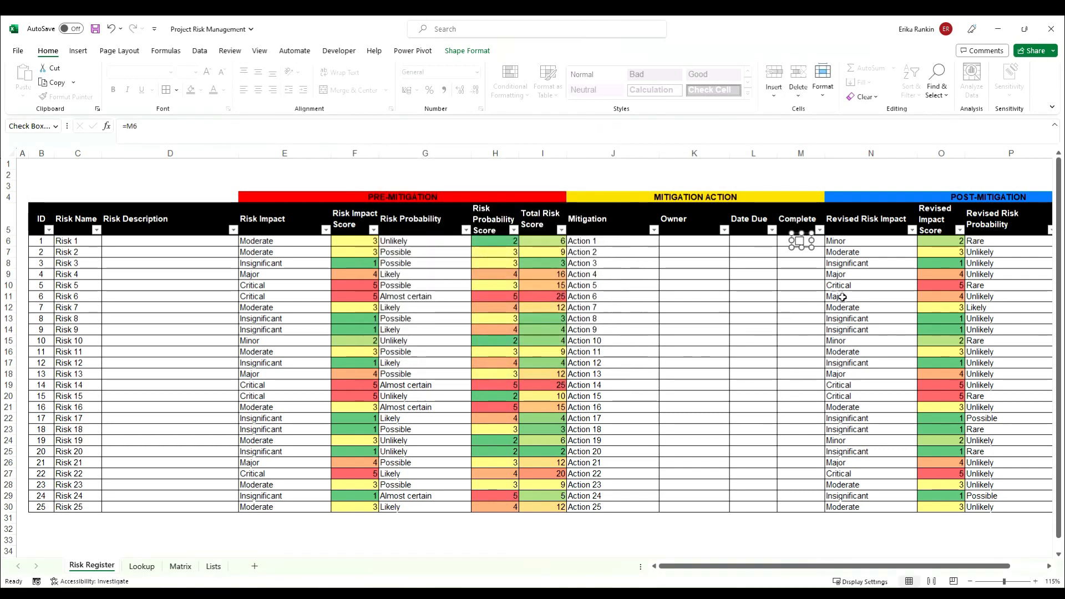
Step: Copy cell M6 with its check box into M7 and toggle the copied check box, leaving it unticked
click(819, 242)
key(ctrl+c)
key(Down)
key(ctrl+v)
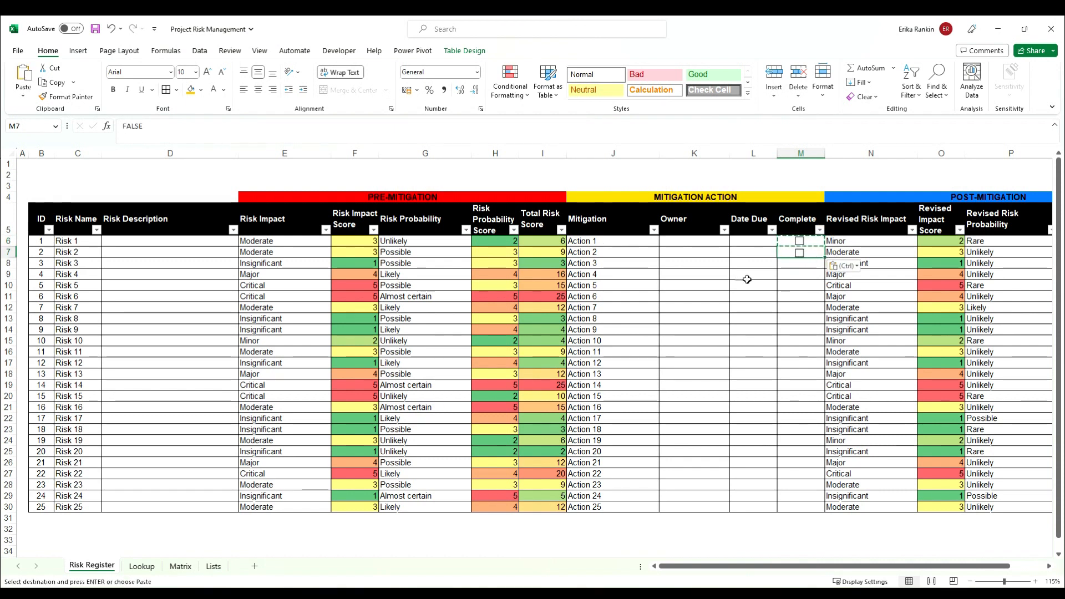
click(801, 253)
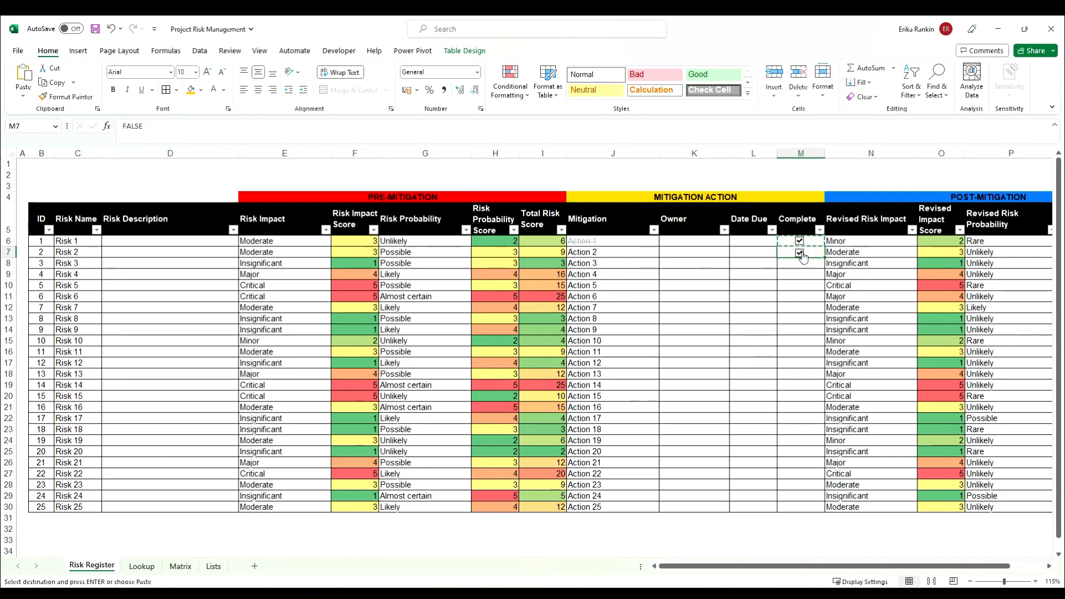
click(801, 257)
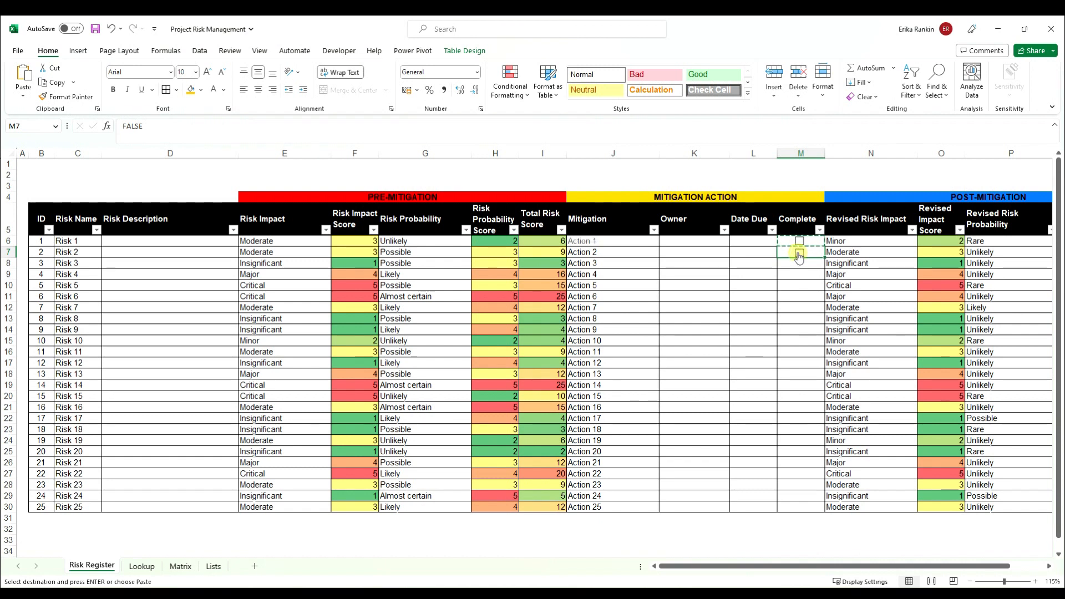
Step: Change the Risk 2 check box's cell link to M7 in its format control settings
right_click(799, 256)
click(830, 374)
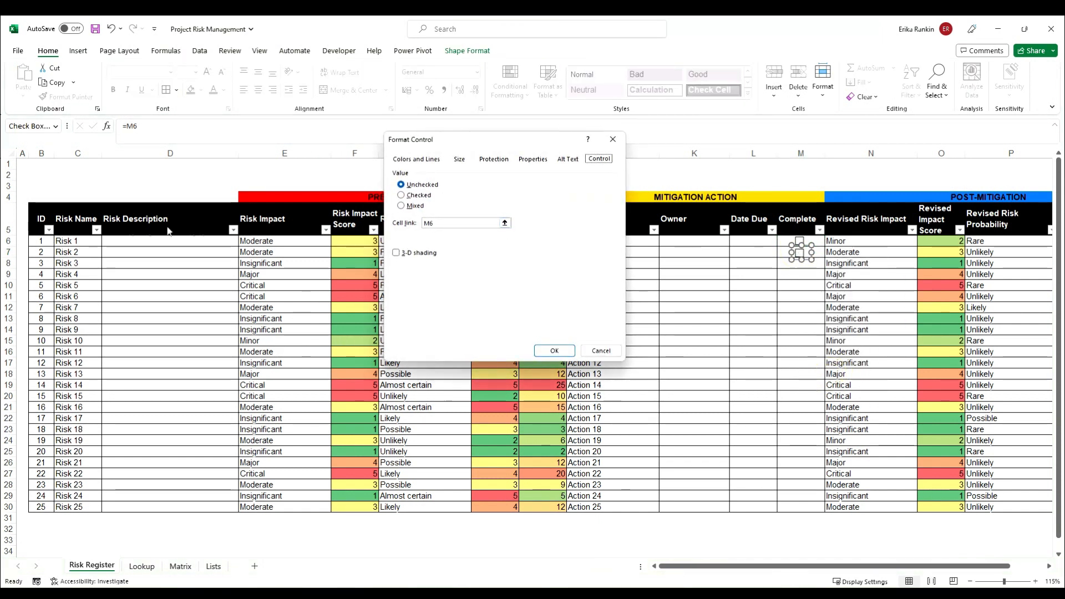
click(450, 222)
key(BackSpace)
text(7)
click(554, 351)
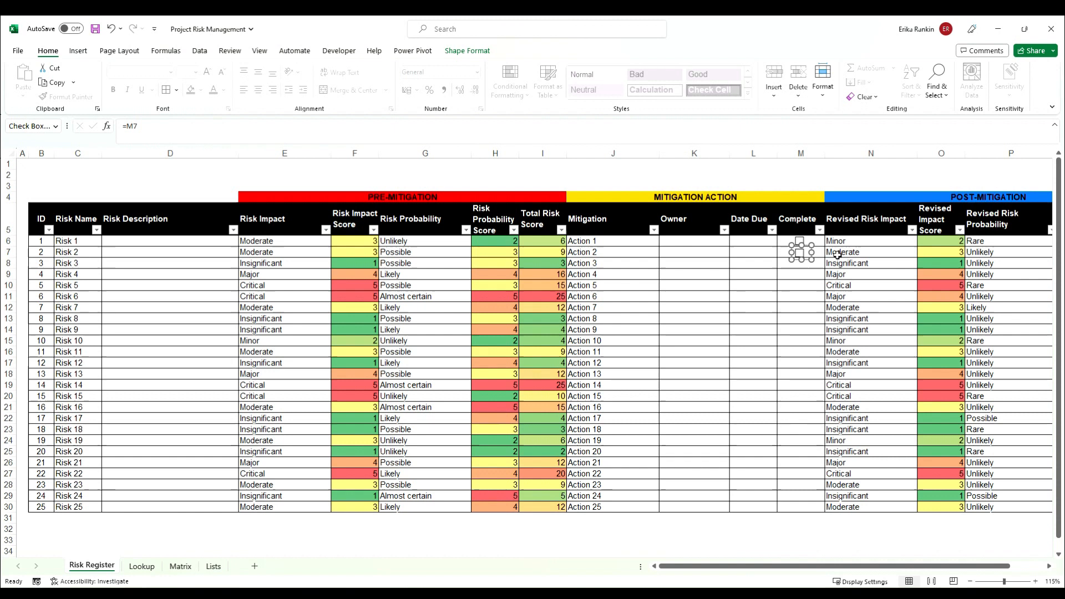
click(811, 254)
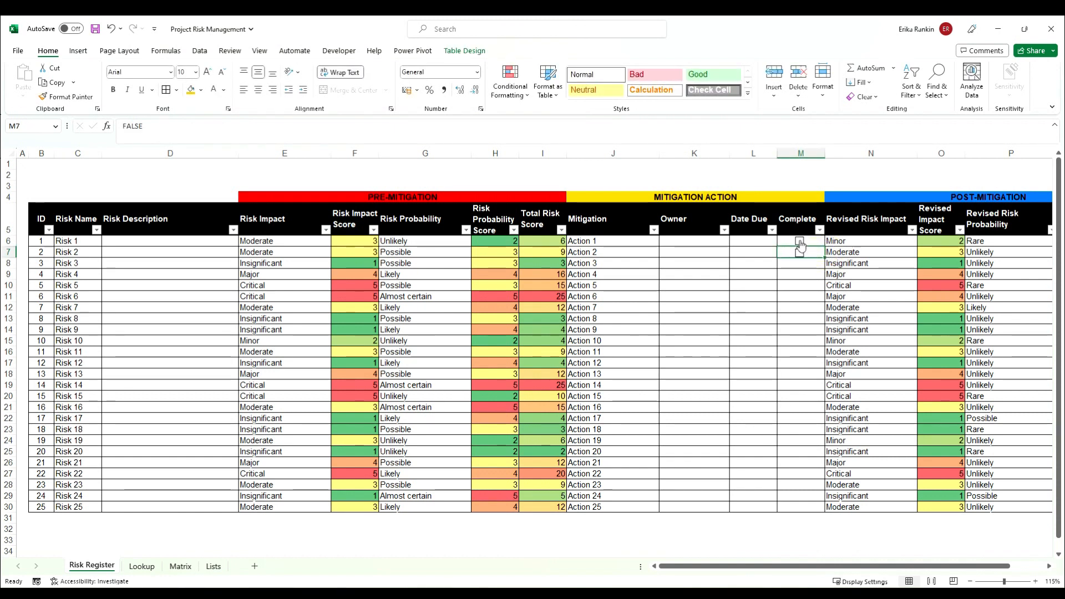
click(811, 240)
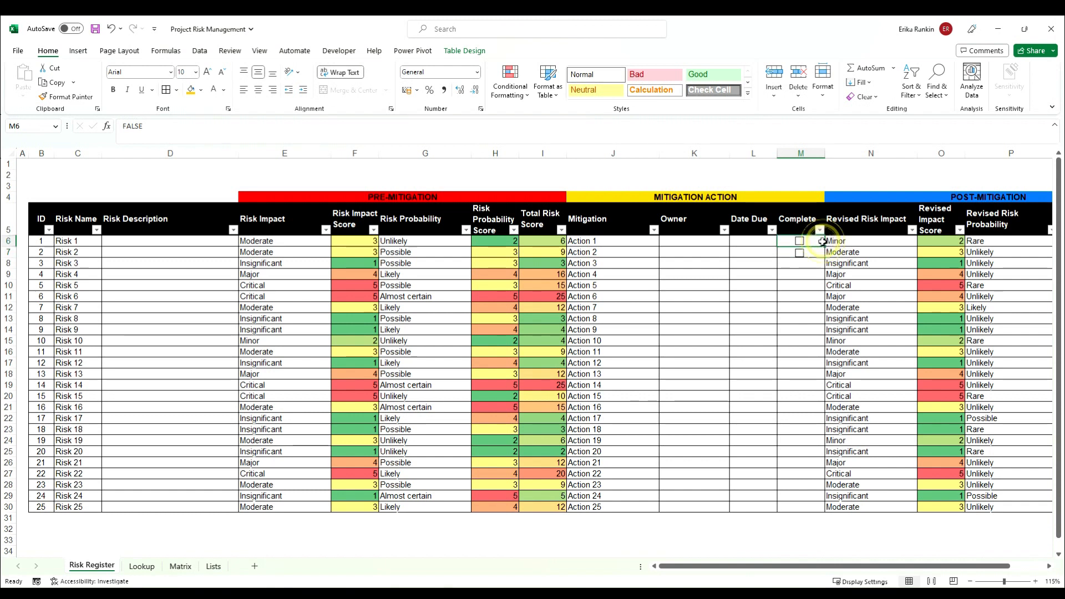